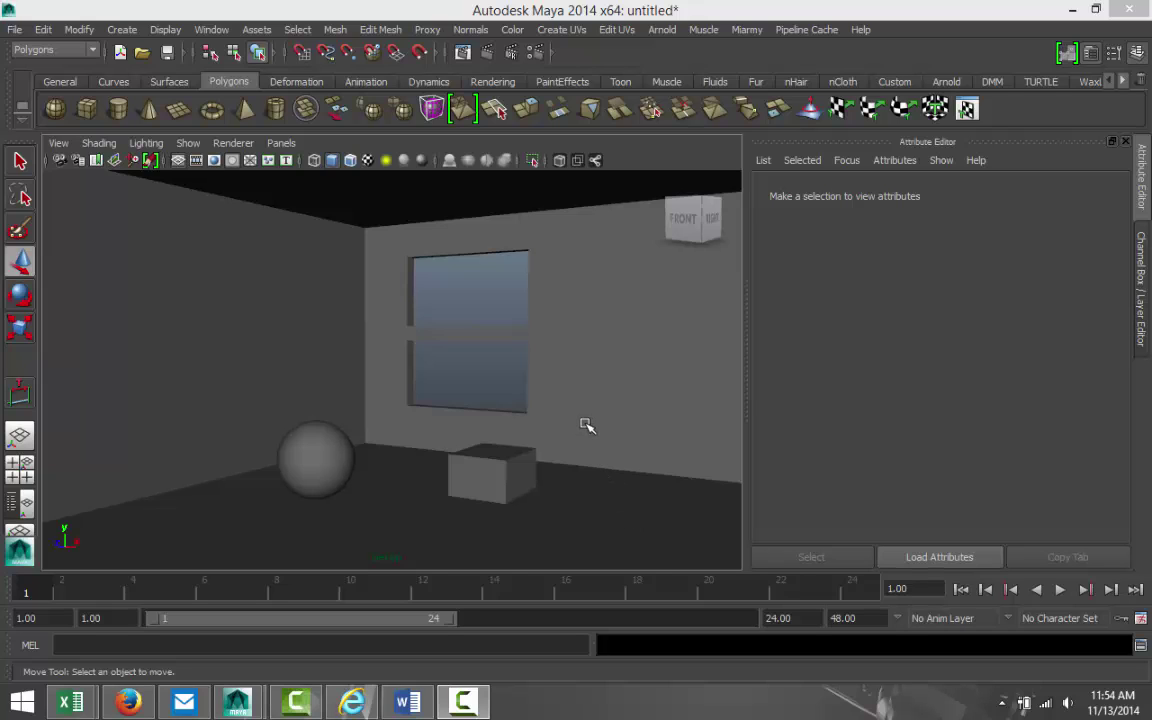
Select the polySurface2 room shell, frame it and tumble around it to view it from outside
{"action": "left_click", "coordinate": [602, 451]}
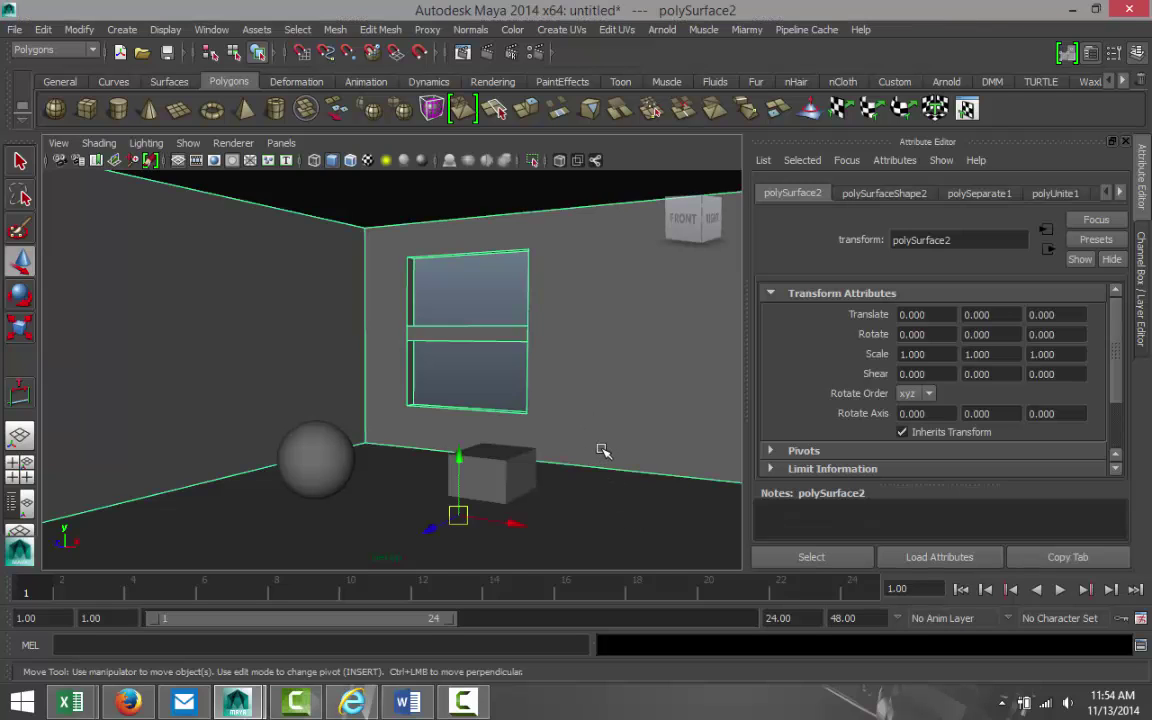
{"action": "key", "text": "f"}
{"action": "scroll", "coordinate": [602, 451], "scroll_direction": "down", "scroll_amount": 5}
{"action": "left_click_drag", "start_coordinate": [609, 458], "coordinate": [348, 478], "text": "alt"}
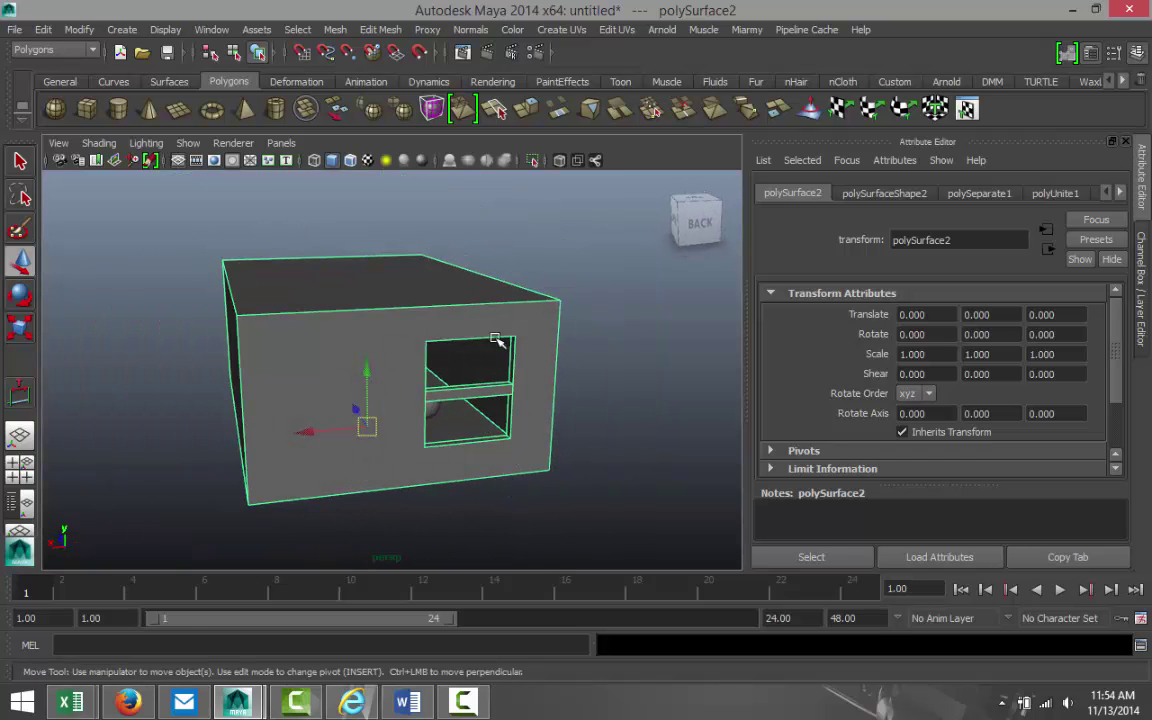
{"action": "left_click_drag", "start_coordinate": [620, 445], "coordinate": [450, 480], "text": "alt"}
{"action": "key", "text": "f"}
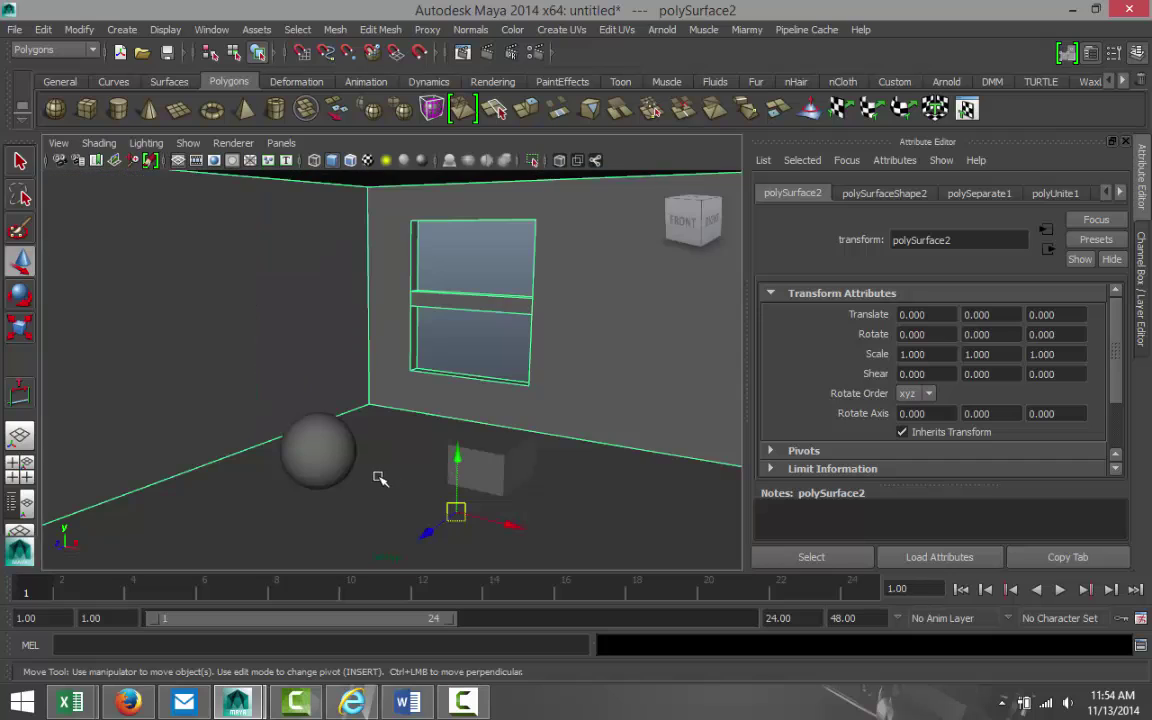
Jump the camera to the Room_view bookmark, then frame and dolly back into the room
{"action": "left_click", "coordinate": [58, 143]}
{"action": "mouse_move", "coordinate": [230, 364]}
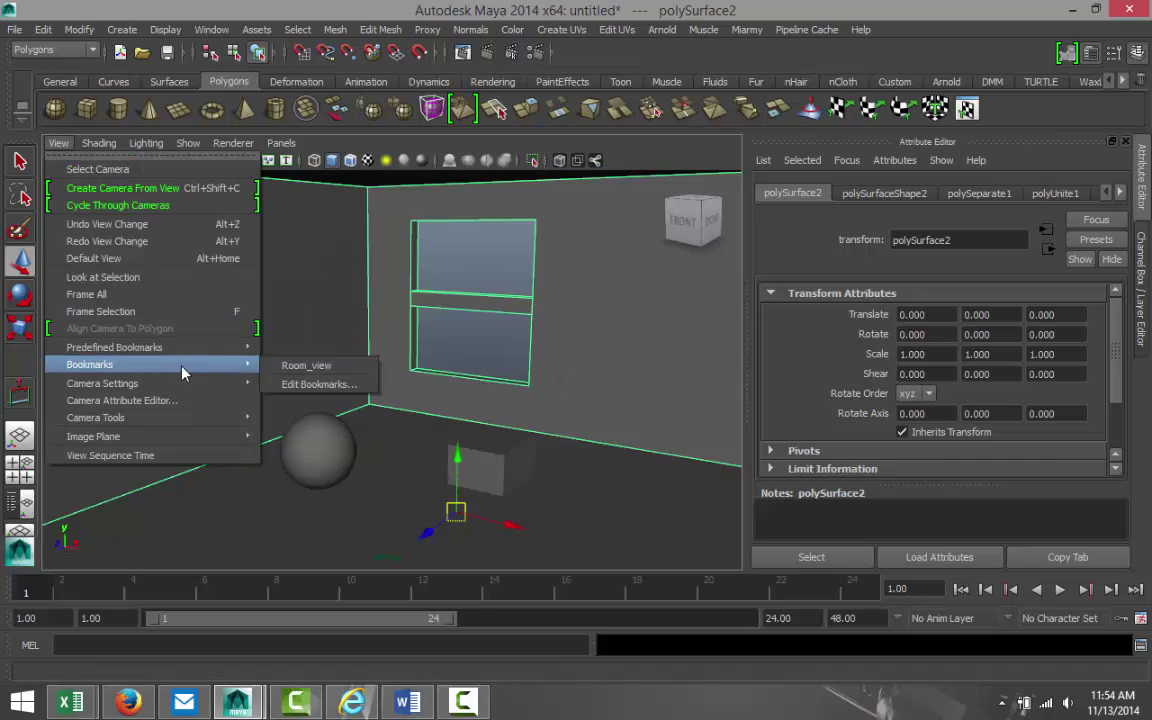
{"action": "left_click", "coordinate": [300, 364]}
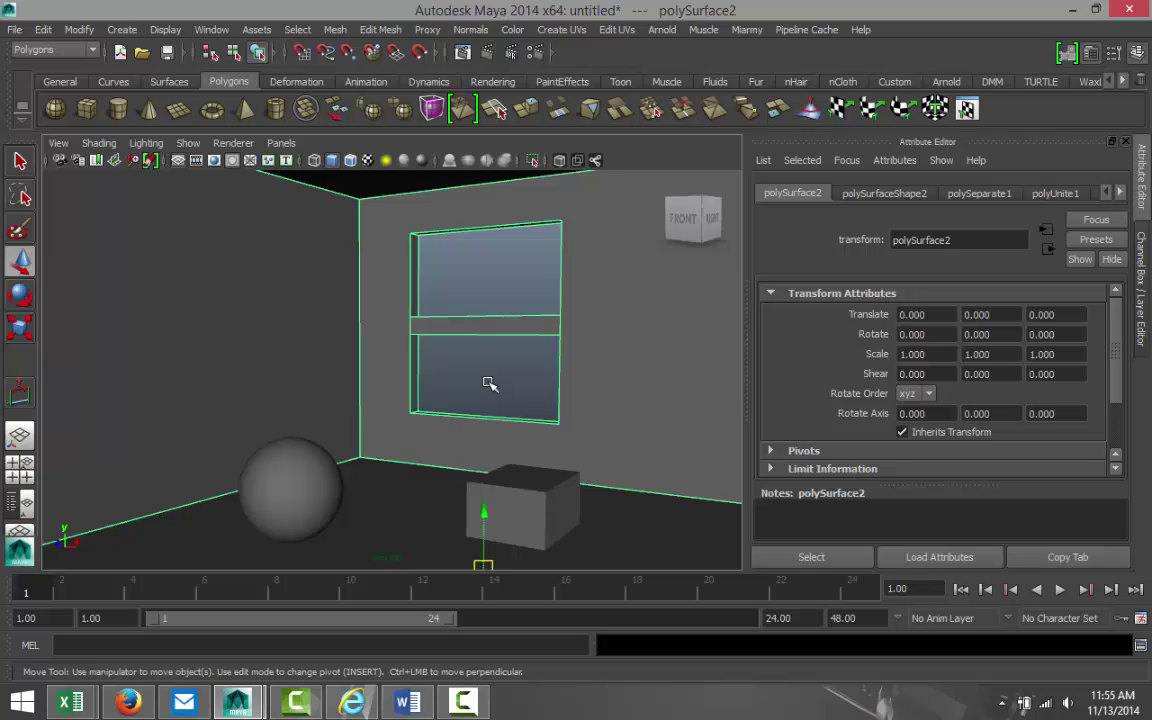
{"action": "key", "text": "f"}
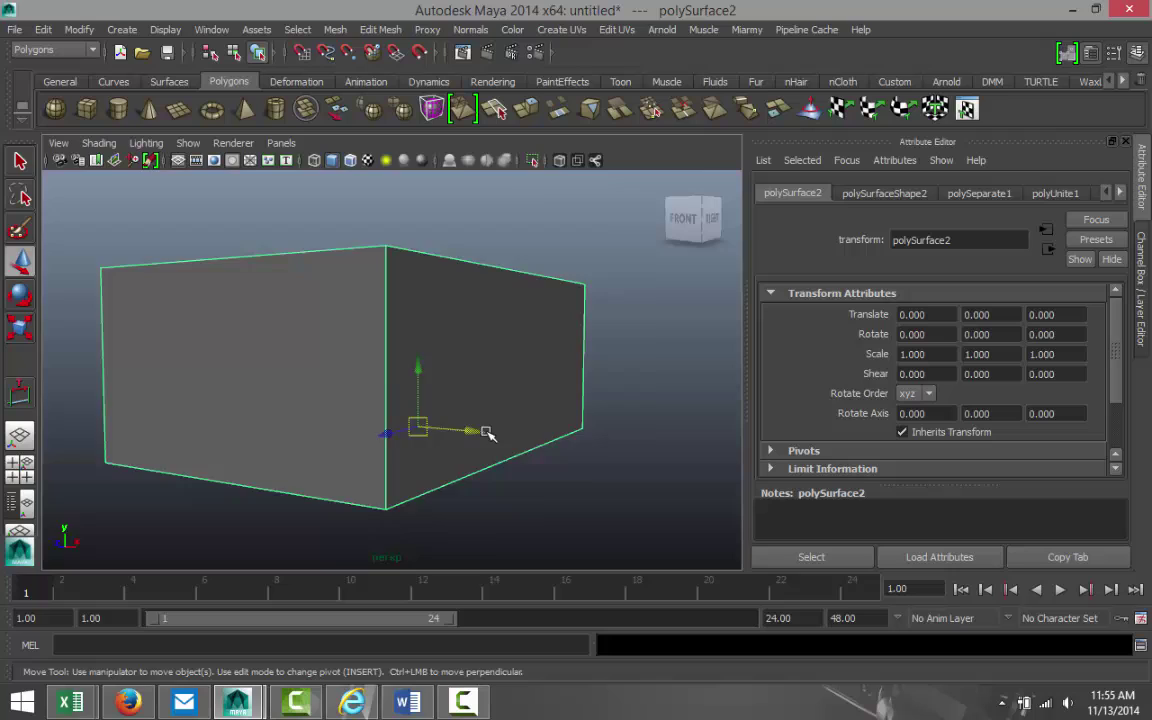
{"action": "scroll", "coordinate": [487, 432], "scroll_direction": "up", "scroll_amount": 10}
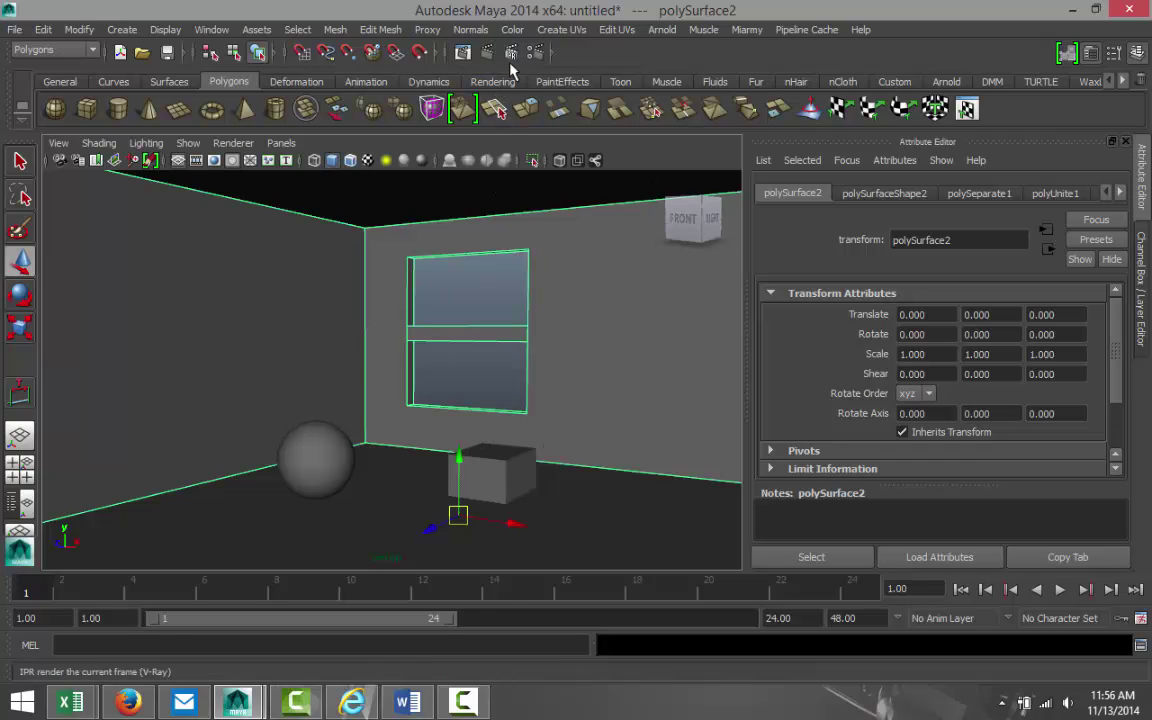
Turn off V-Ray GI in Render Settings and render a grey test frame of the room
{"action": "left_click", "coordinate": [537, 54]}
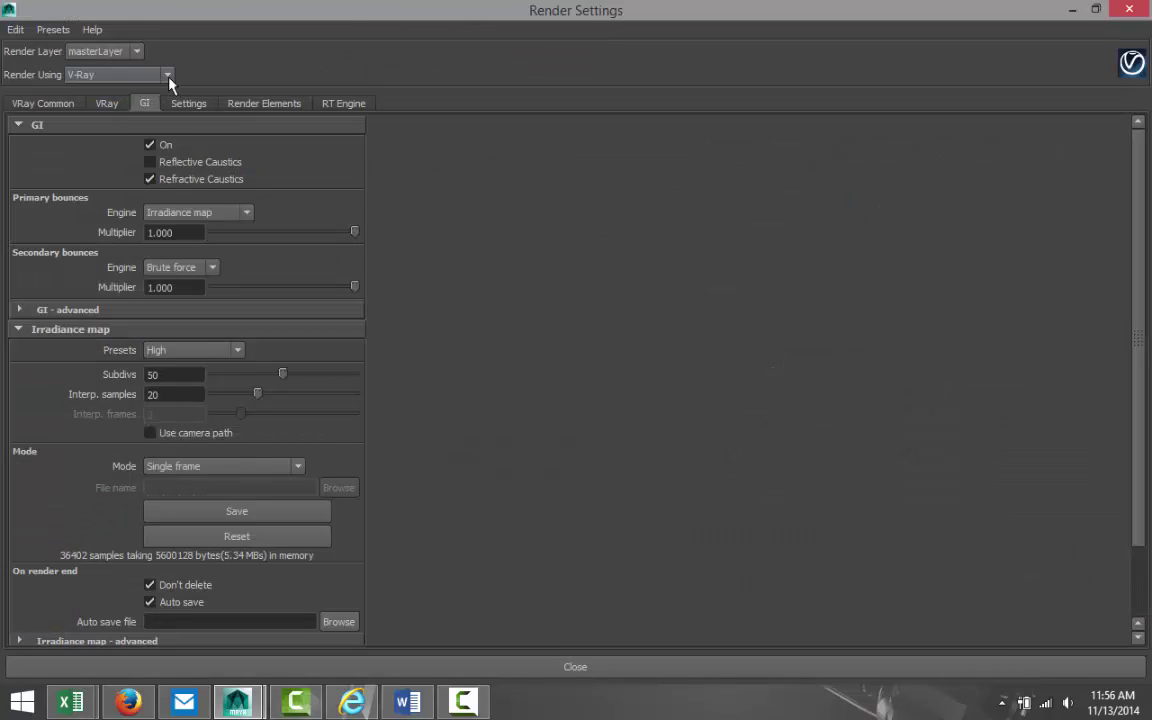
{"action": "left_click", "coordinate": [150, 145]}
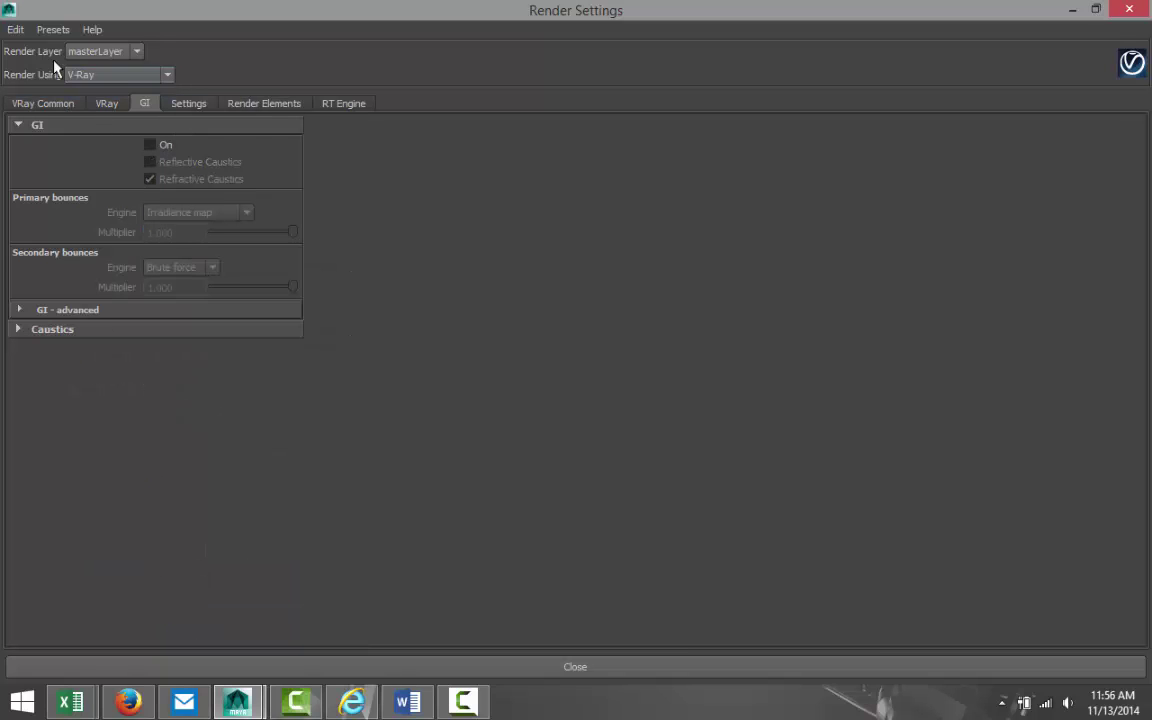
{"action": "left_click", "coordinate": [1075, 12]}
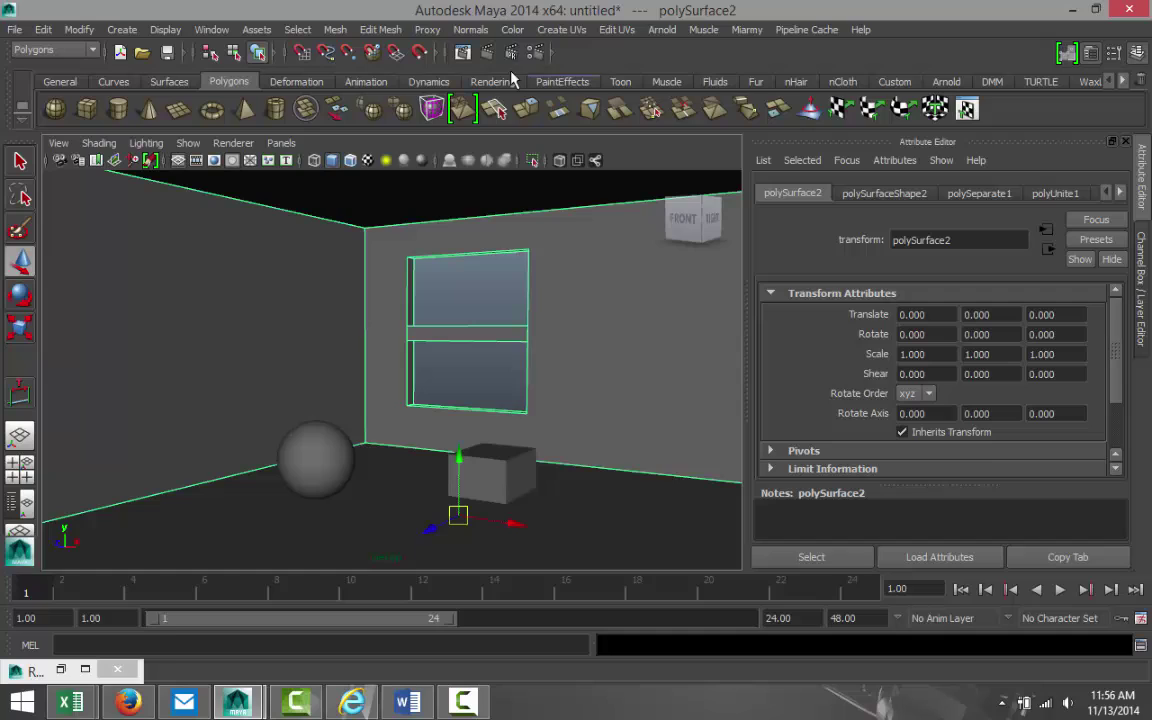
{"action": "left_click", "coordinate": [460, 47]}
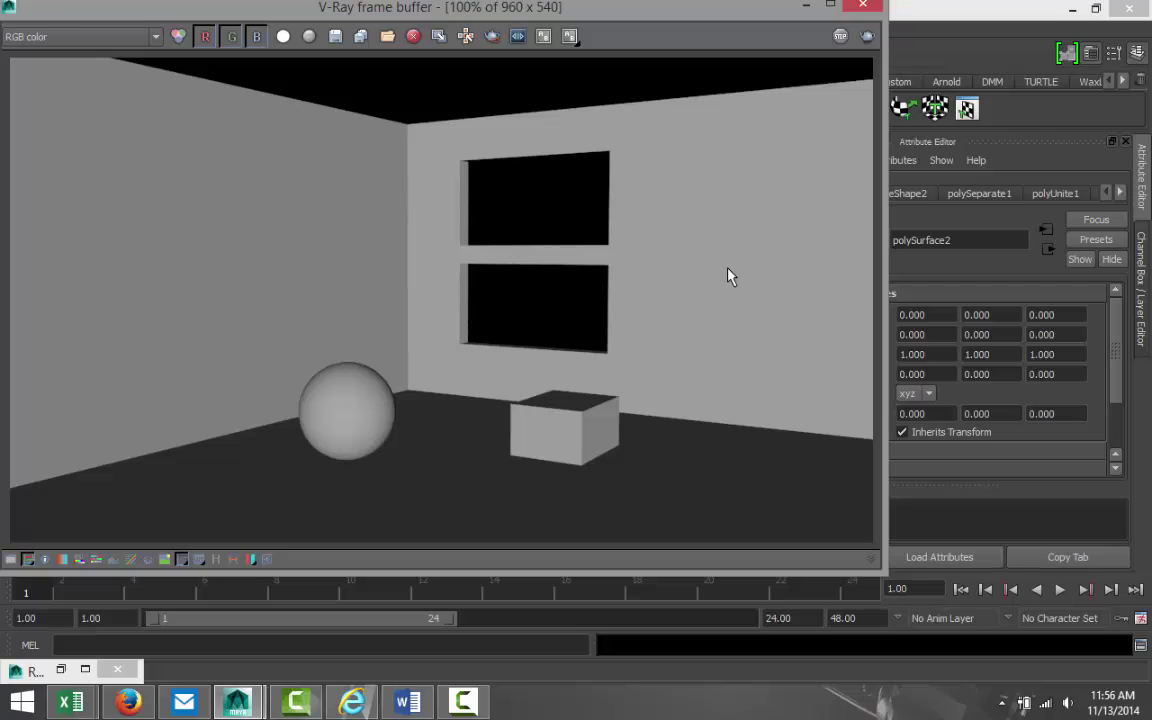
{"action": "left_click", "coordinate": [804, 9]}
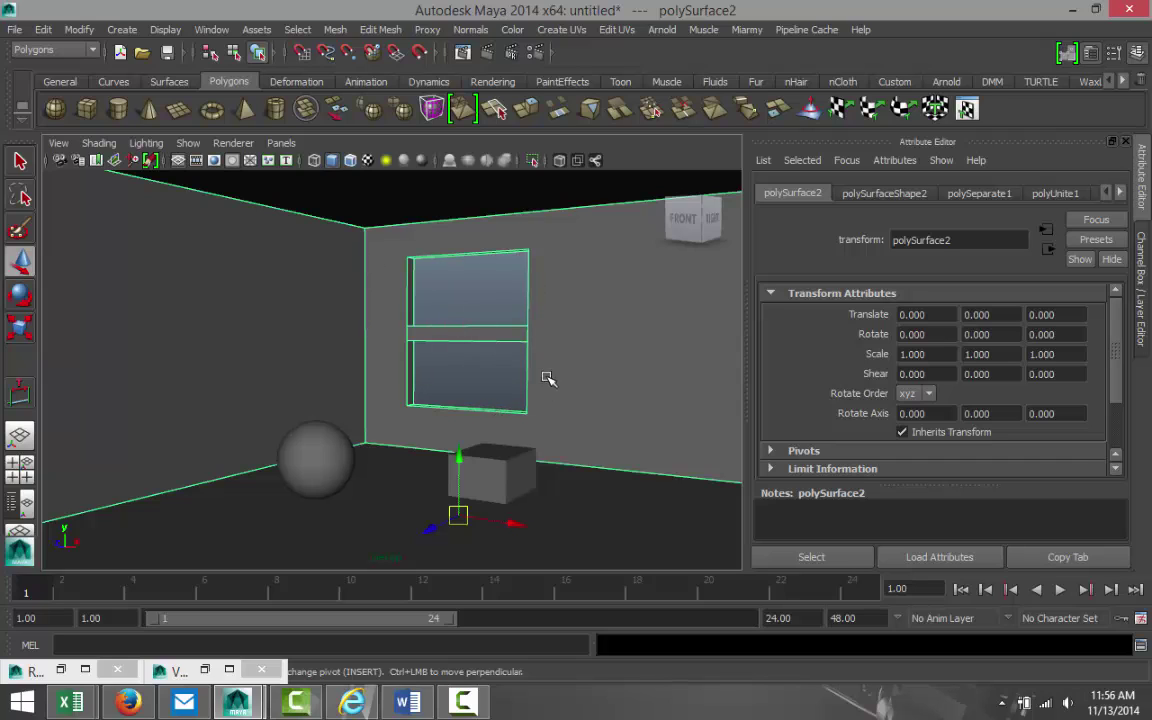
Create a V-Ray sun from the V-Ray Sun and Sky section of Render Settings
{"action": "left_click", "coordinate": [122, 31]}
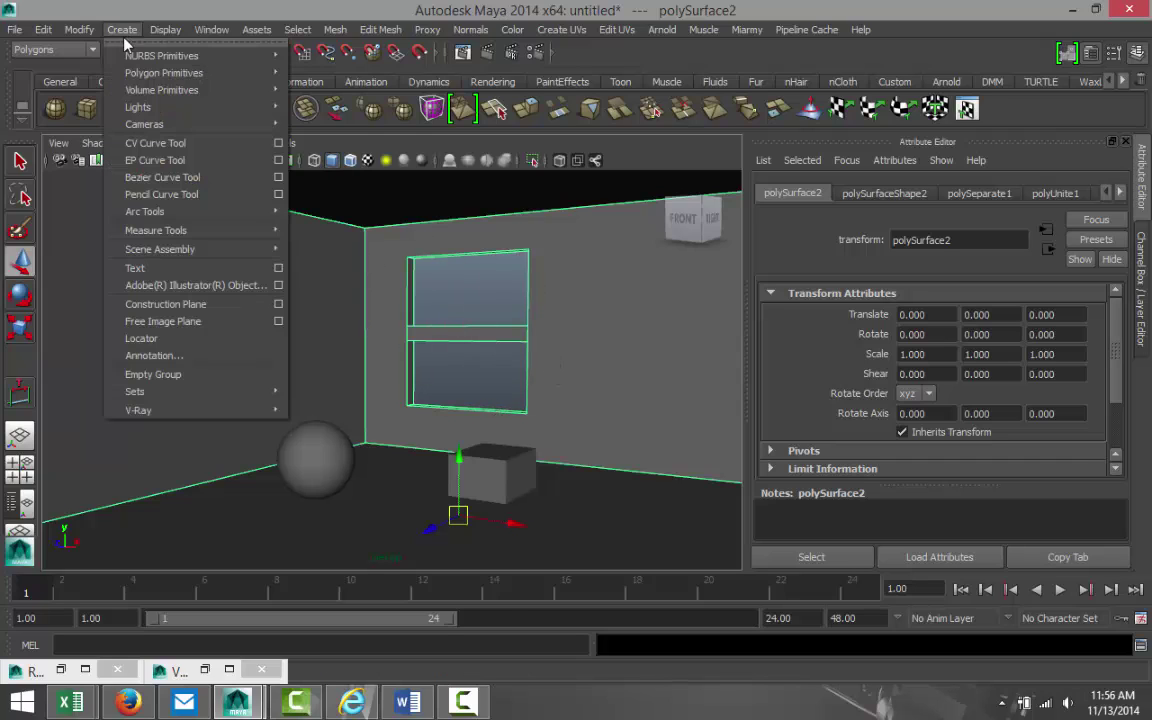
{"action": "mouse_move", "coordinate": [150, 107]}
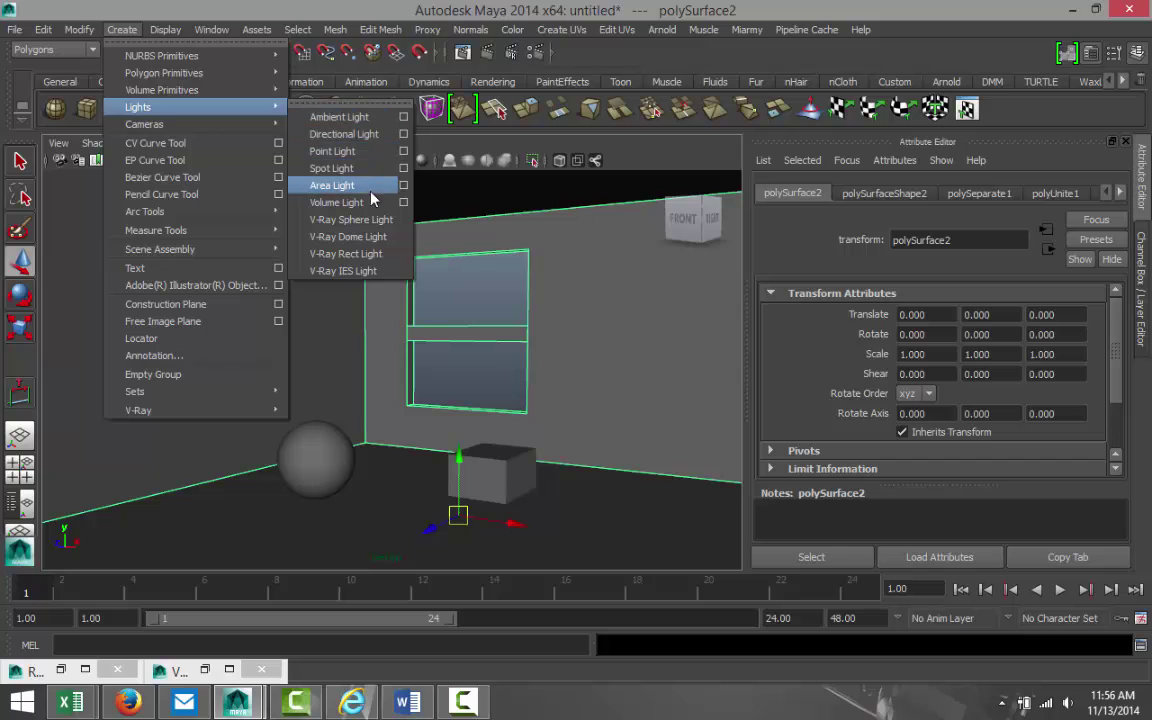
{"action": "left_click", "coordinate": [537, 53]}
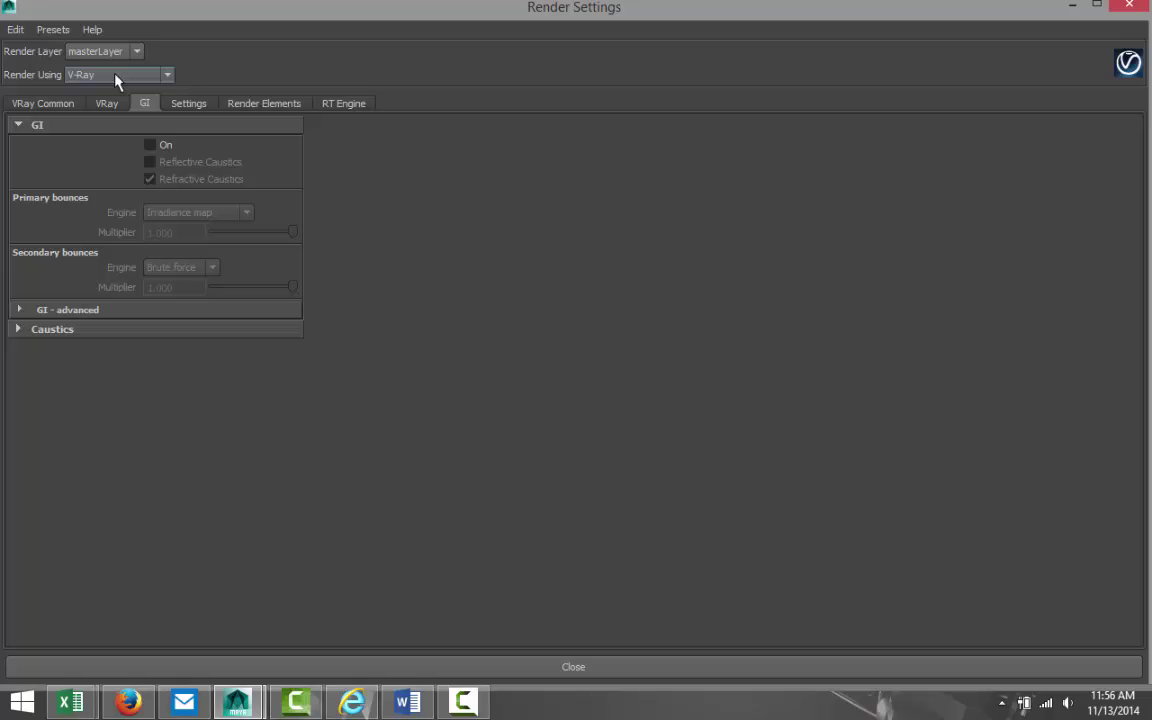
{"action": "left_click", "coordinate": [107, 103]}
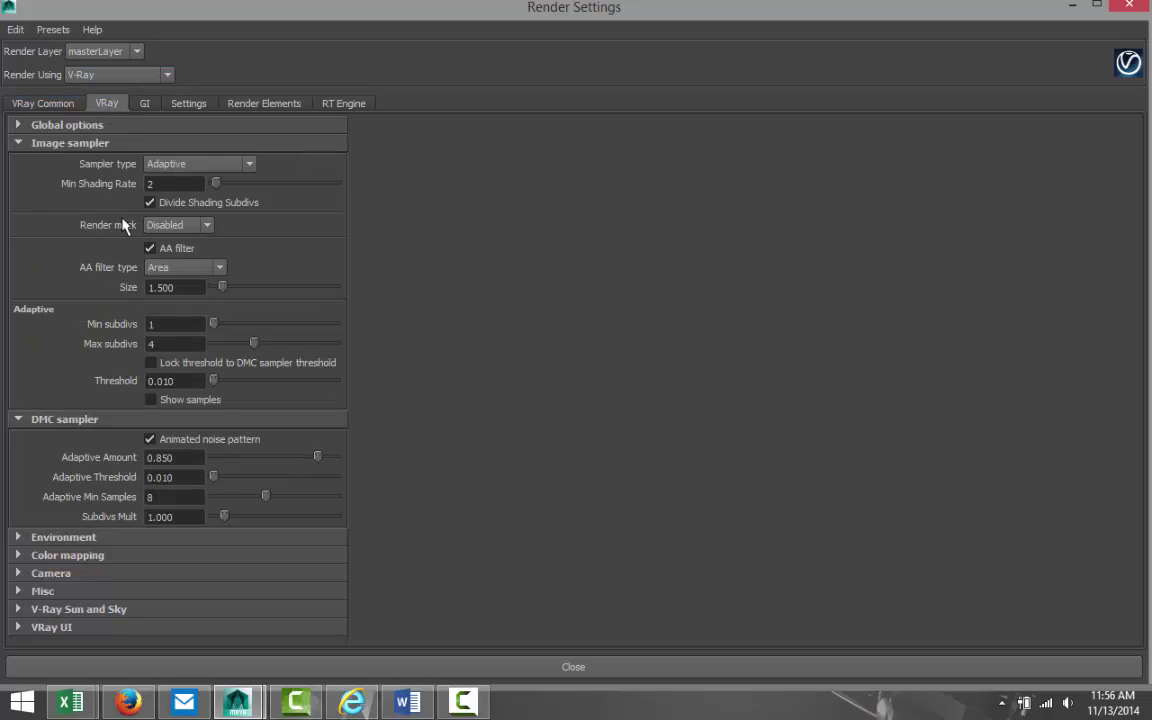
{"action": "left_click", "coordinate": [128, 610]}
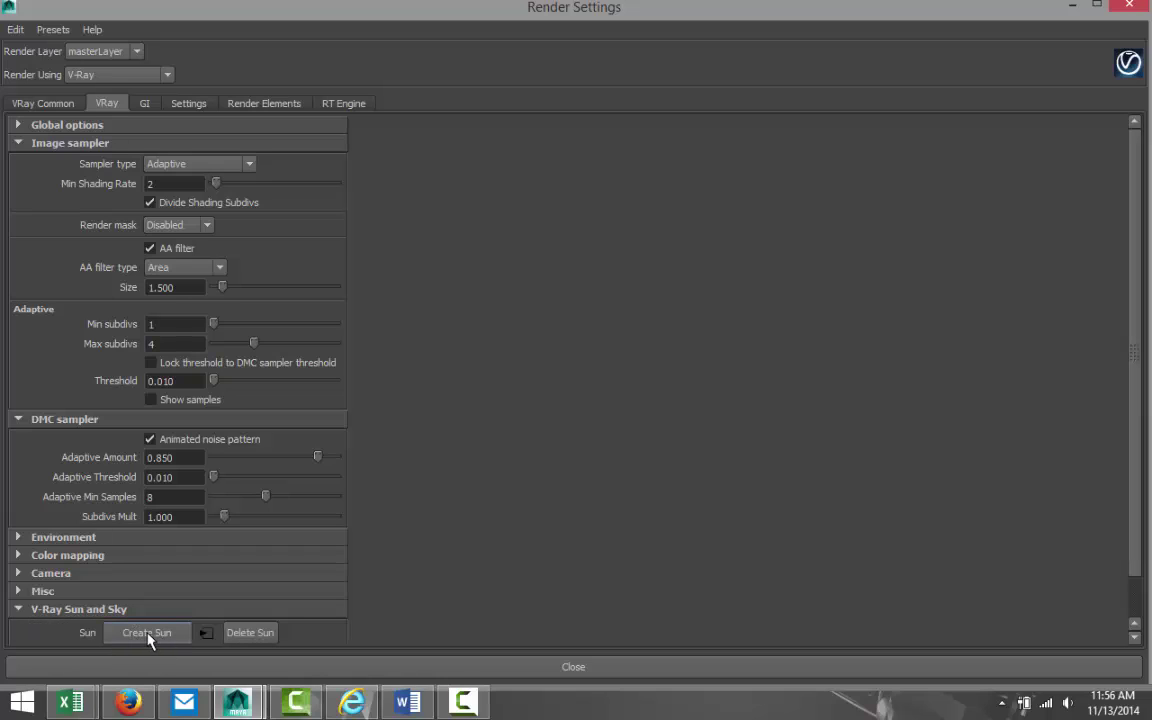
{"action": "left_click", "coordinate": [148, 634]}
Check mental ray's Indirect Lighting options, then set the renderer back to V-Ray
{"action": "left_click", "coordinate": [169, 74]}
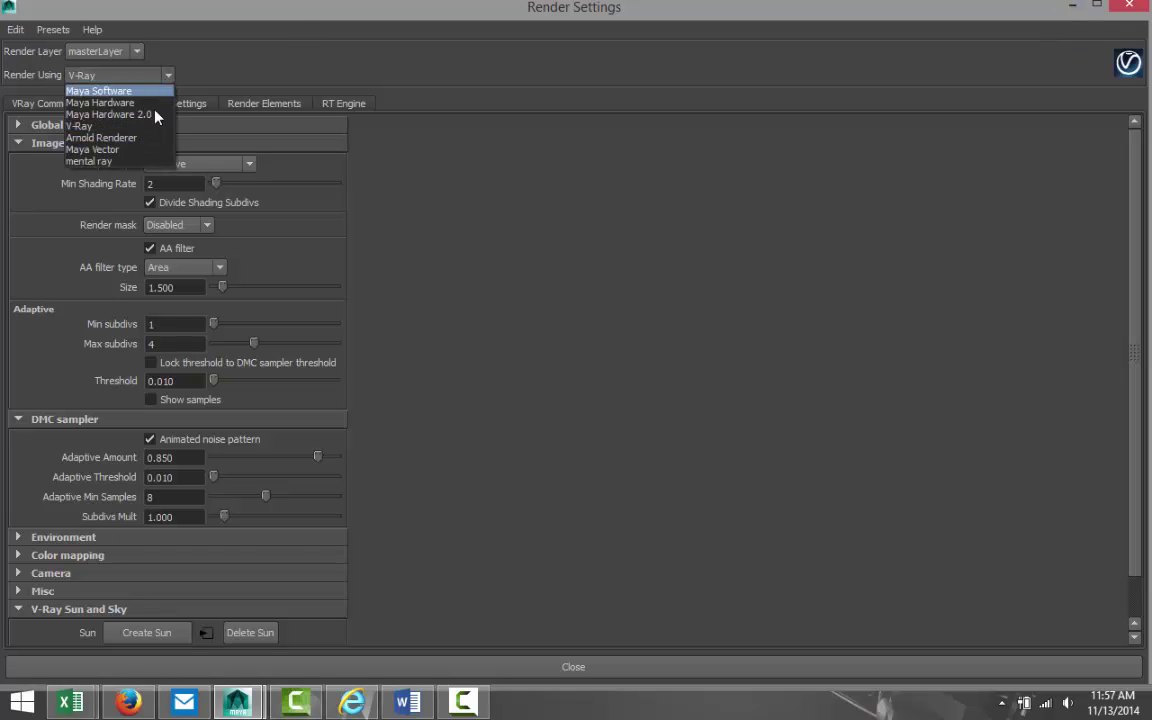
{"action": "left_click", "coordinate": [130, 162]}
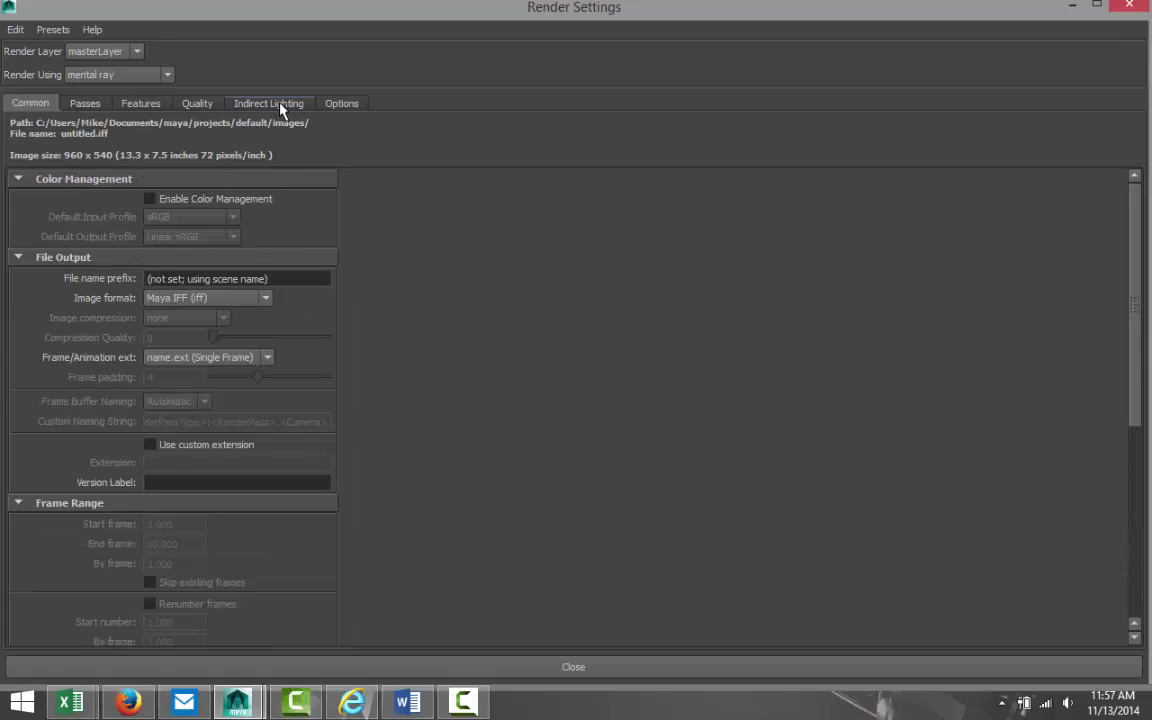
{"action": "left_click", "coordinate": [280, 108]}
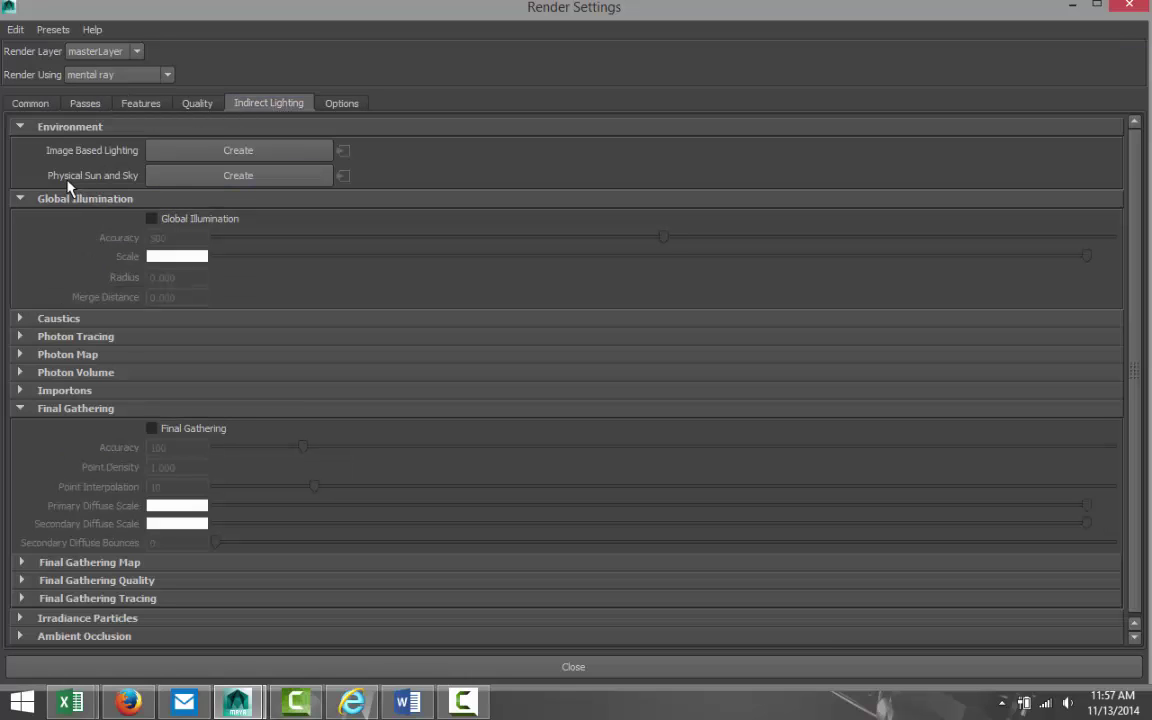
{"action": "left_click", "coordinate": [168, 76]}
{"action": "left_click", "coordinate": [140, 113]}
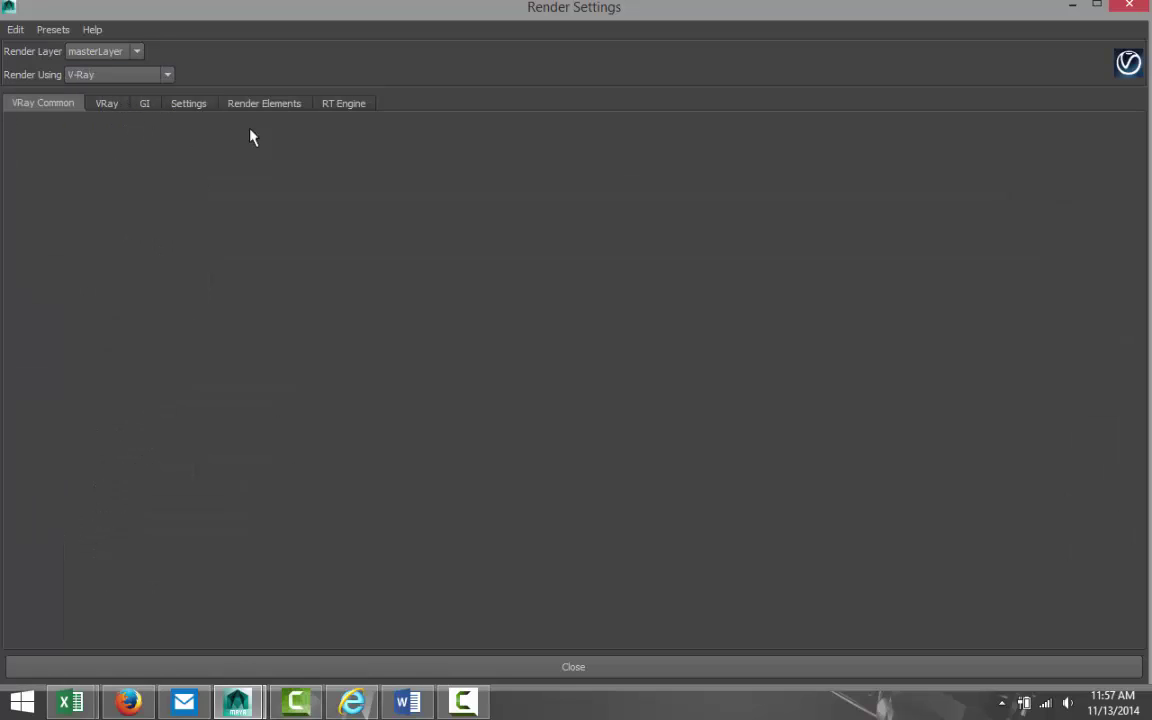
{"action": "left_click", "coordinate": [108, 104]}
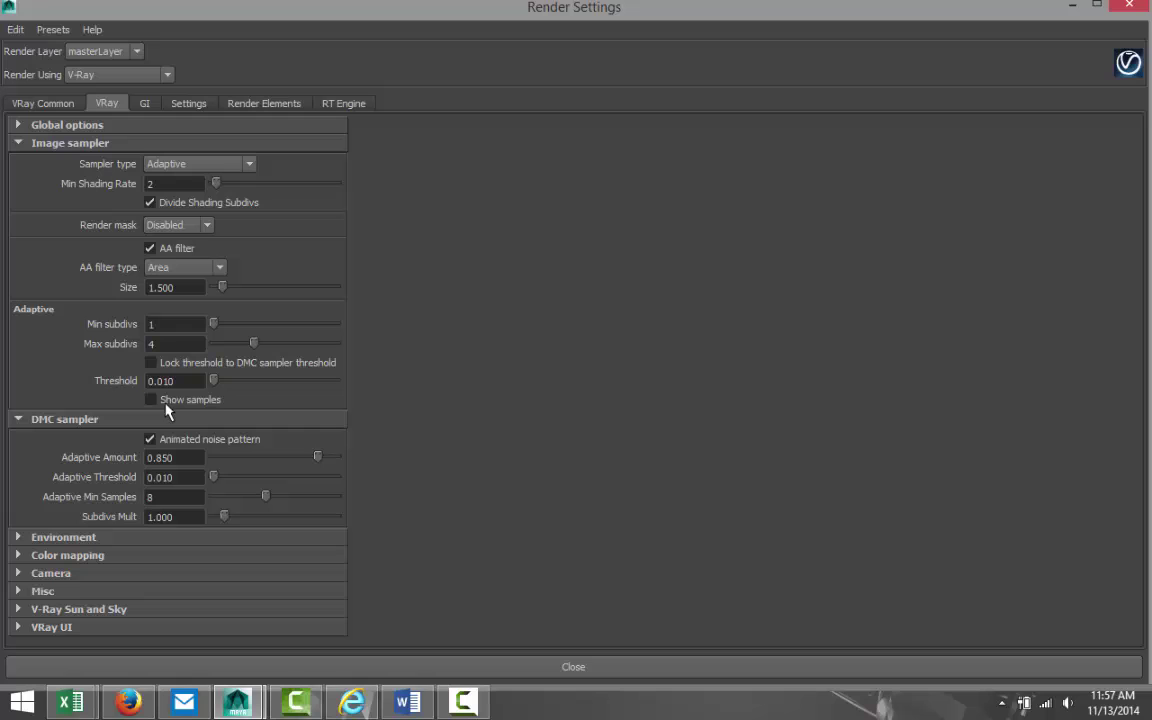
Close Render Settings and check the new sun in the Outliner
{"action": "left_click", "coordinate": [1069, 8]}
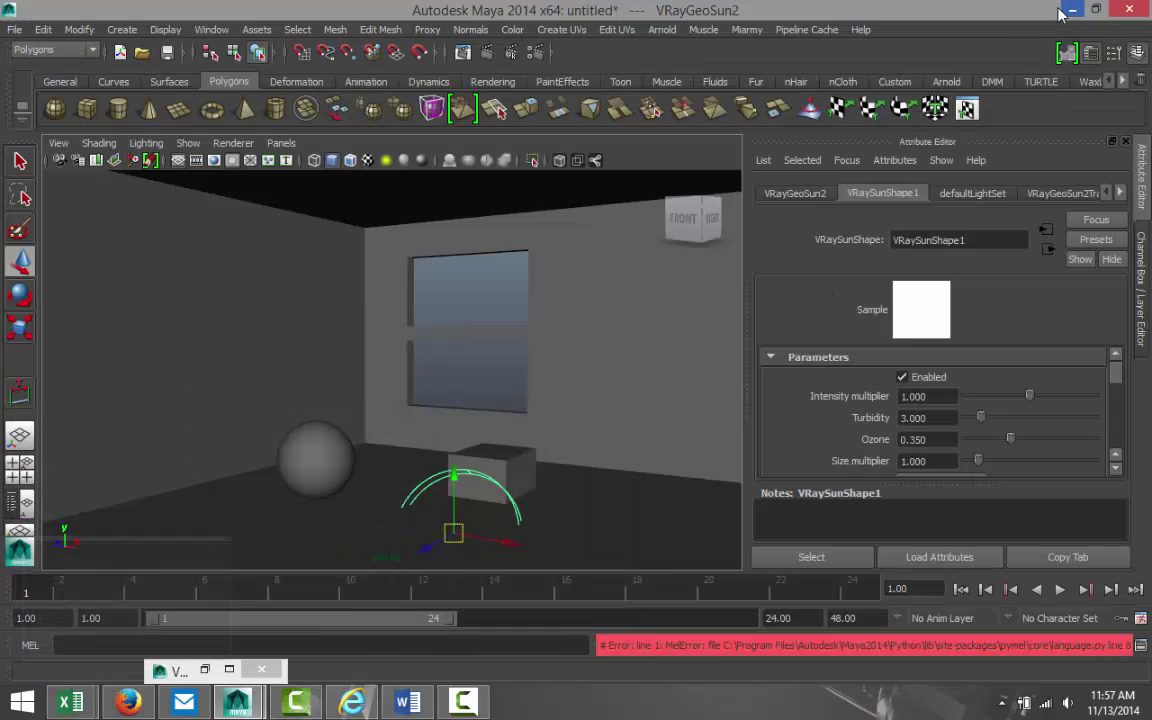
{"action": "left_click", "coordinate": [209, 29]}
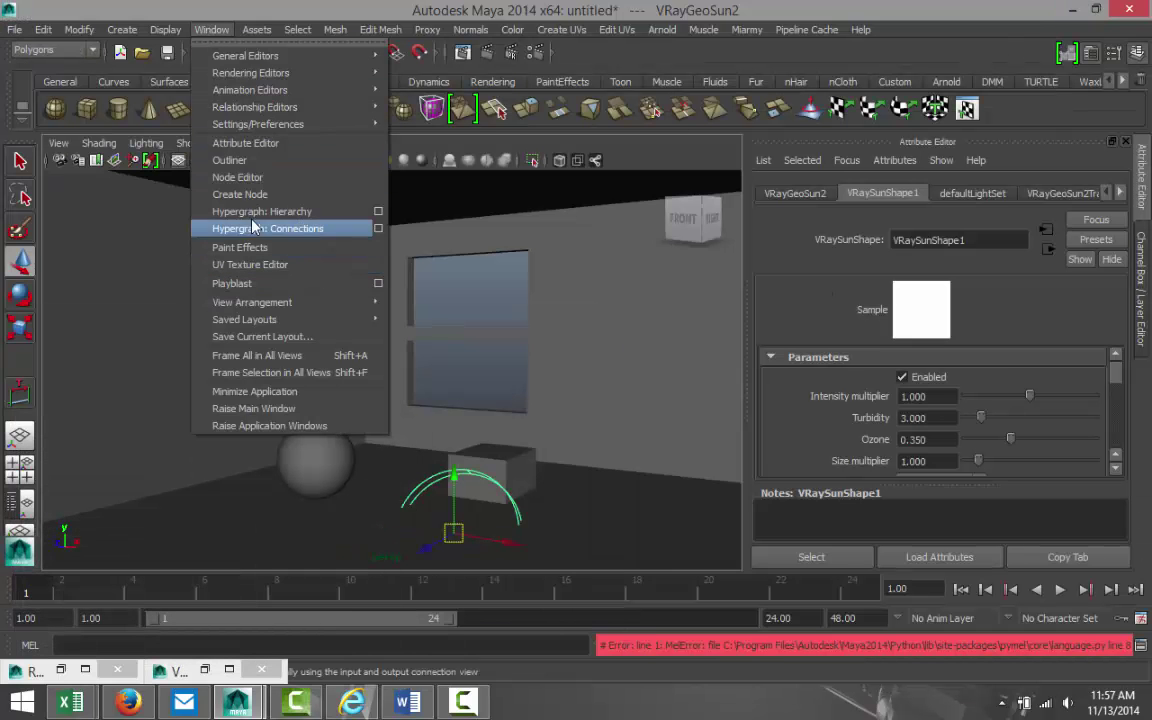
{"action": "left_click", "coordinate": [238, 161]}
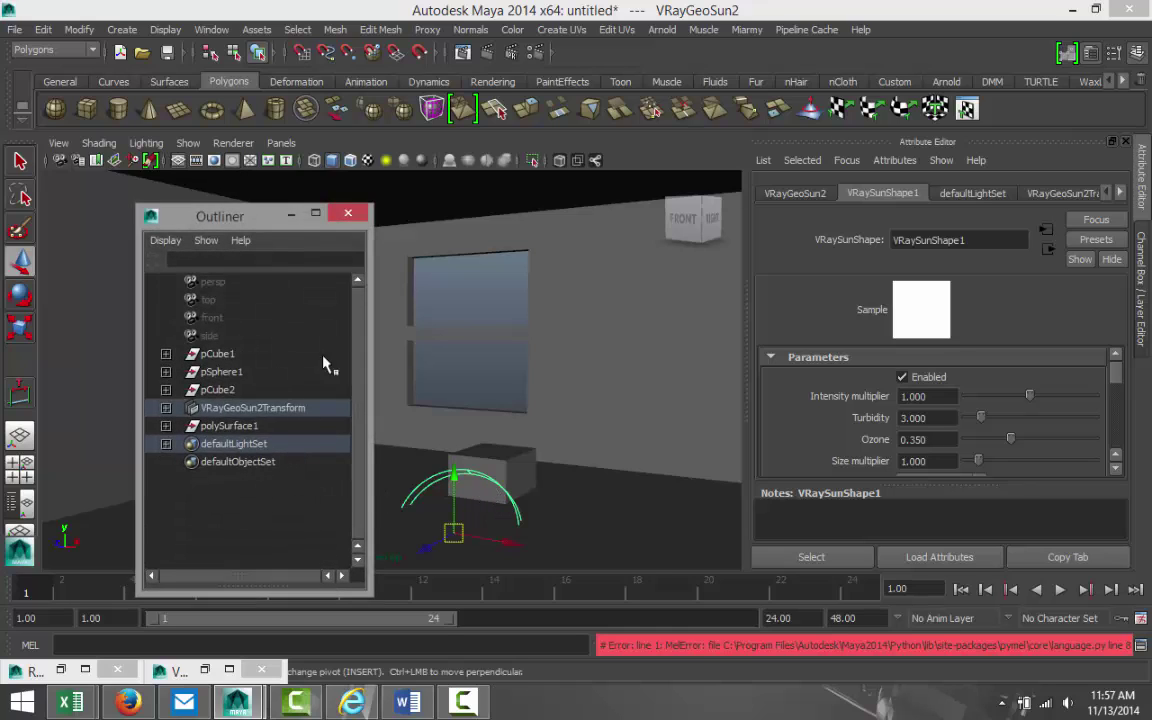
{"action": "left_click", "coordinate": [291, 214]}
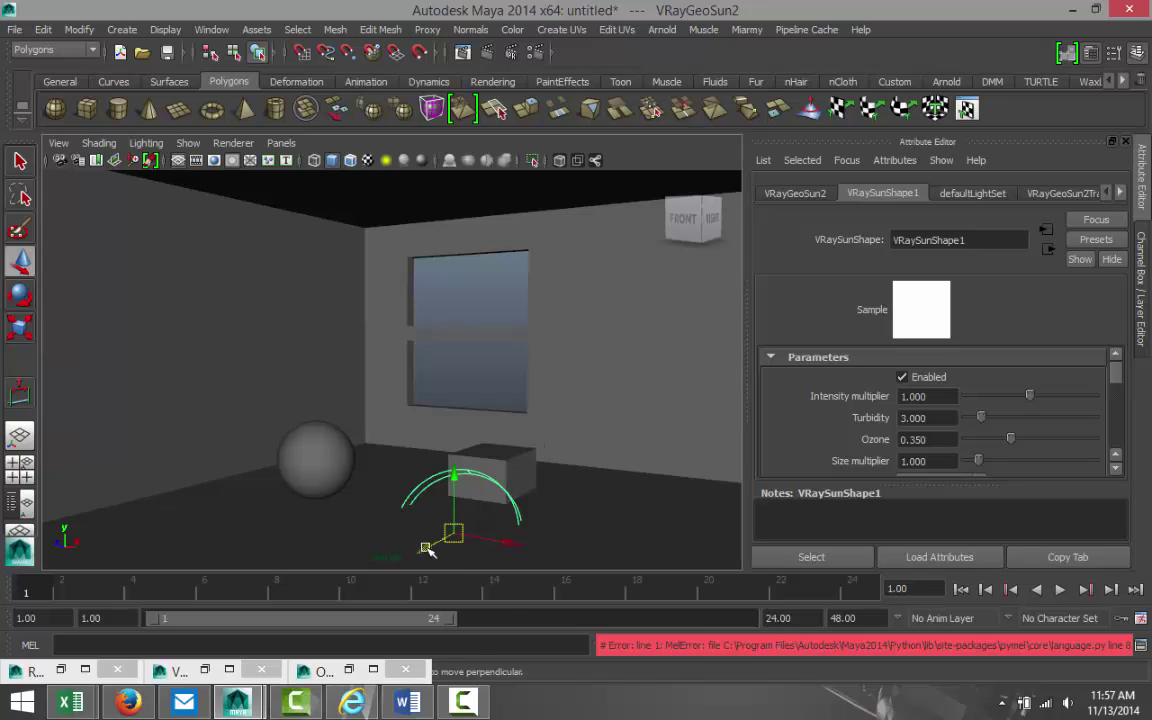
Move the VRayGeoSun high up and sideways from the room so its rays slant down onto it
{"action": "left_click_drag", "start_coordinate": [425, 548], "coordinate": [654, 418]}
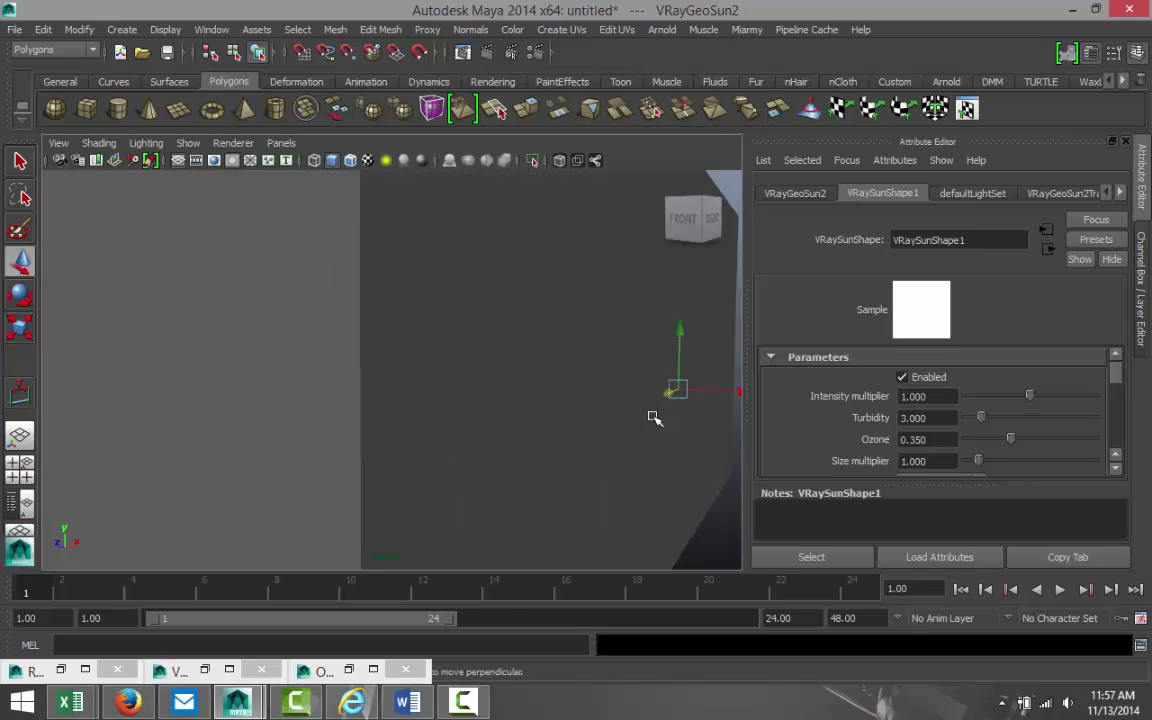
{"action": "left_click_drag", "start_coordinate": [599, 501], "coordinate": [525, 503], "text": "alt"}
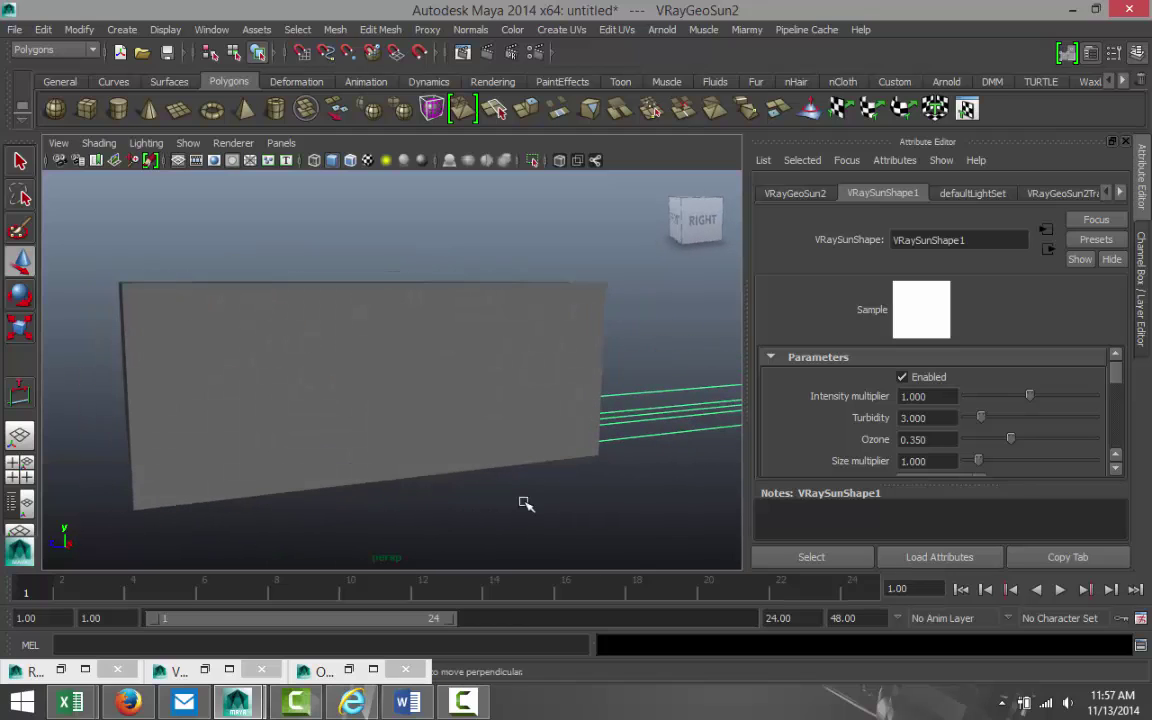
{"action": "middle_click_drag", "start_coordinate": [558, 489], "coordinate": [172, 478], "text": "alt"}
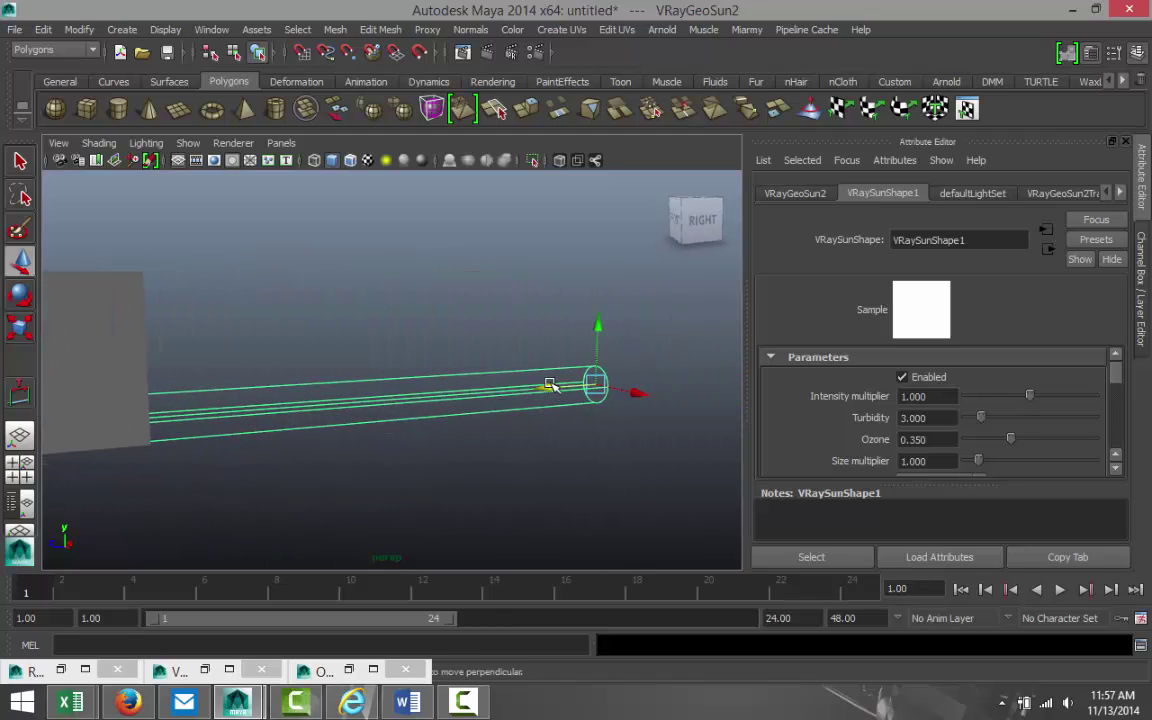
{"action": "left_click_drag", "start_coordinate": [552, 410], "coordinate": [501, 472], "text": "alt"}
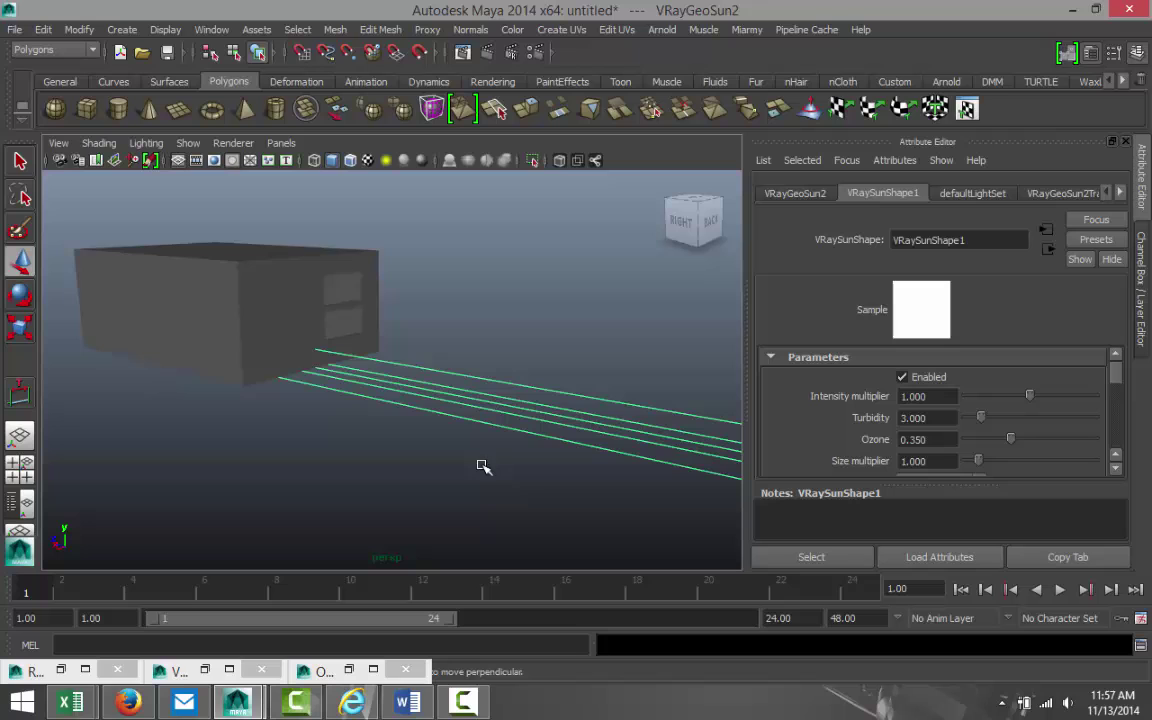
{"action": "middle_click_drag", "start_coordinate": [483, 467], "coordinate": [226, 470], "text": "alt"}
{"action": "middle_click_drag", "start_coordinate": [498, 396], "coordinate": [557, 410], "text": "alt"}
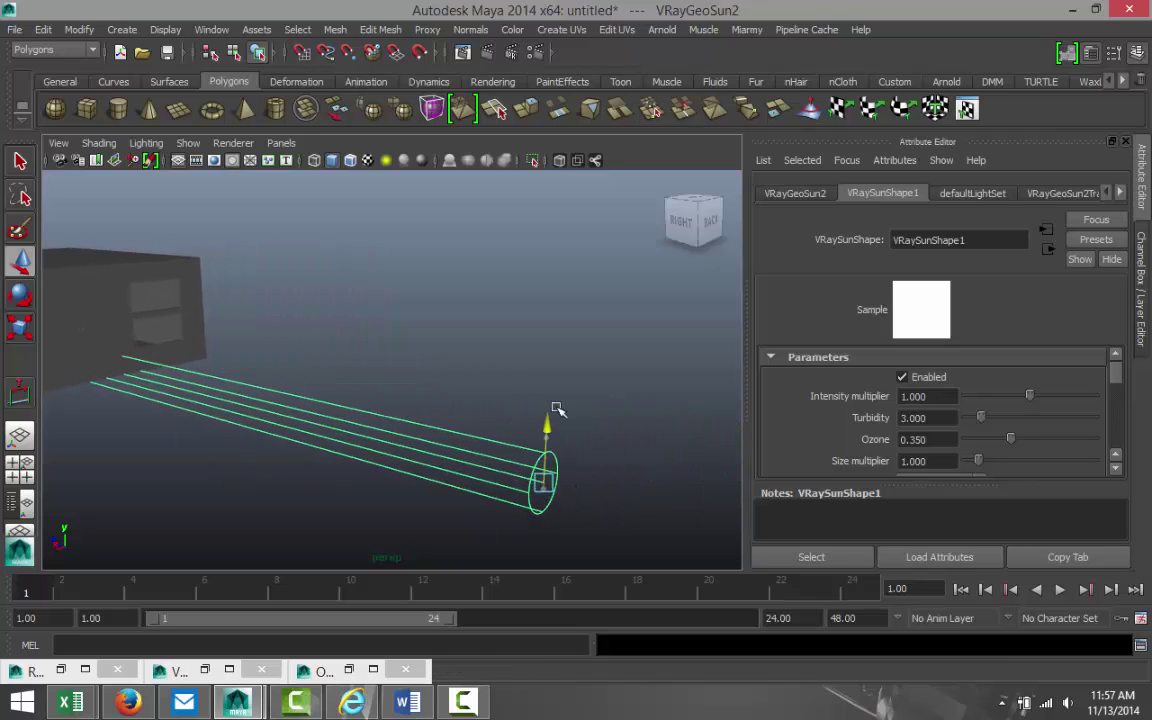
{"action": "left_click_drag", "start_coordinate": [557, 410], "coordinate": [560, 200]}
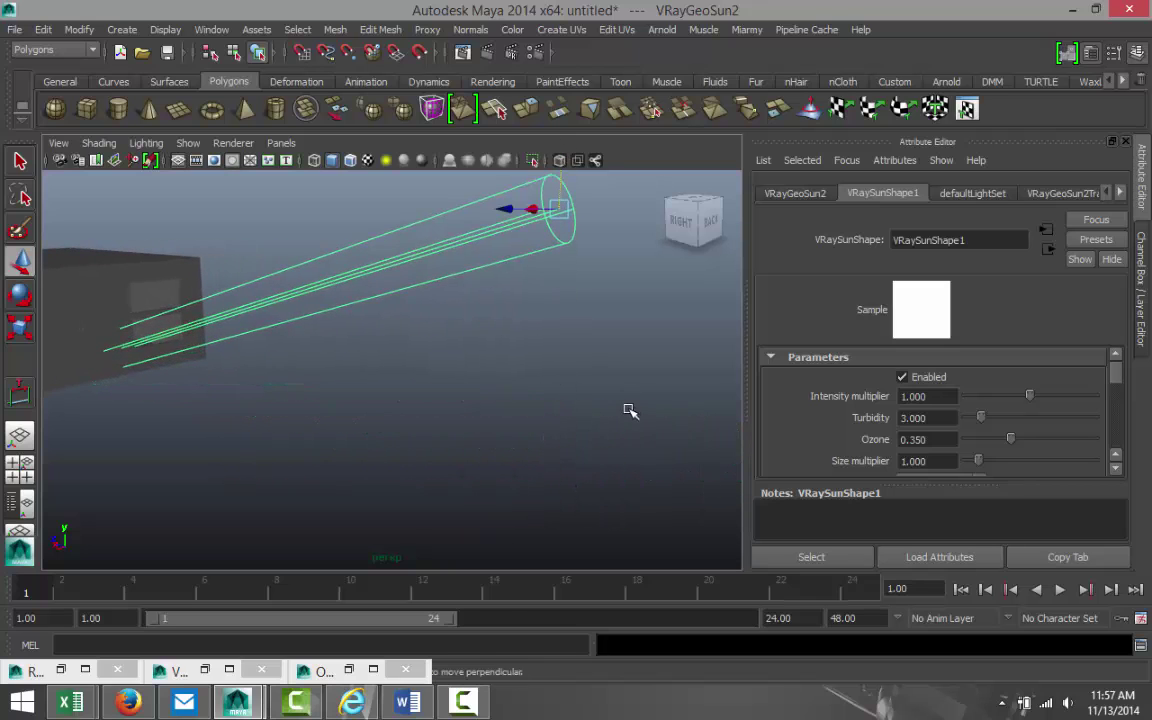
{"action": "left_click_drag", "start_coordinate": [630, 410], "coordinate": [481, 442], "text": "alt"}
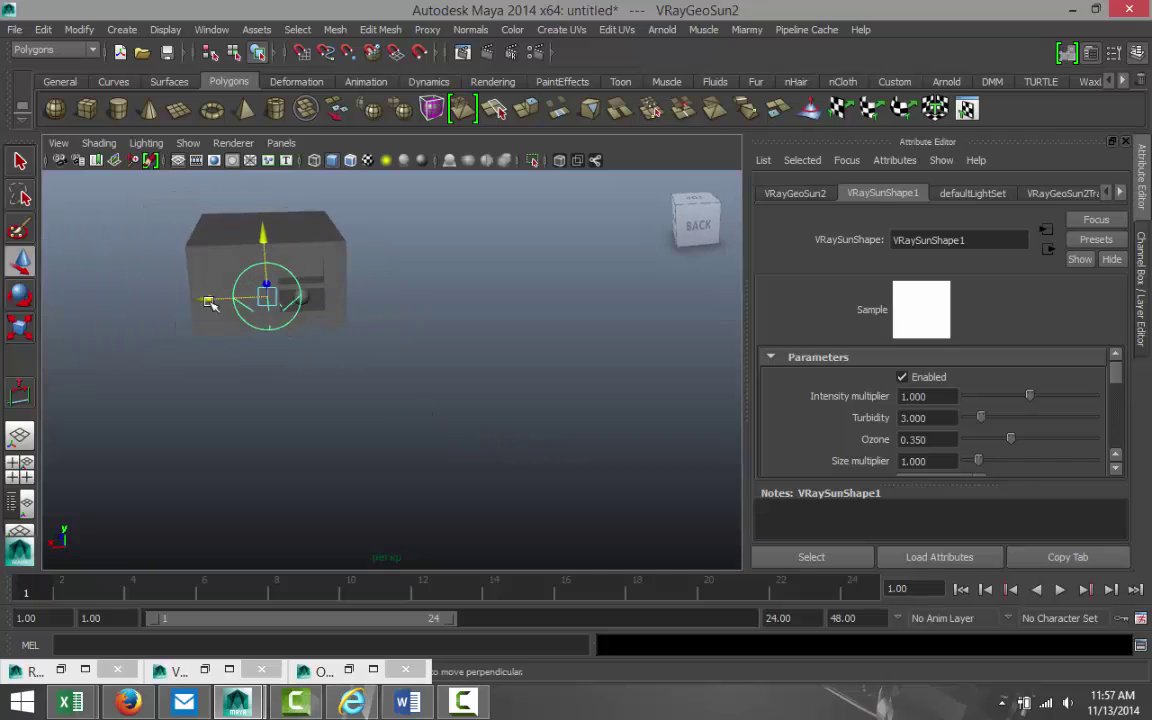
{"action": "left_click_drag", "start_coordinate": [208, 303], "coordinate": [380, 275]}
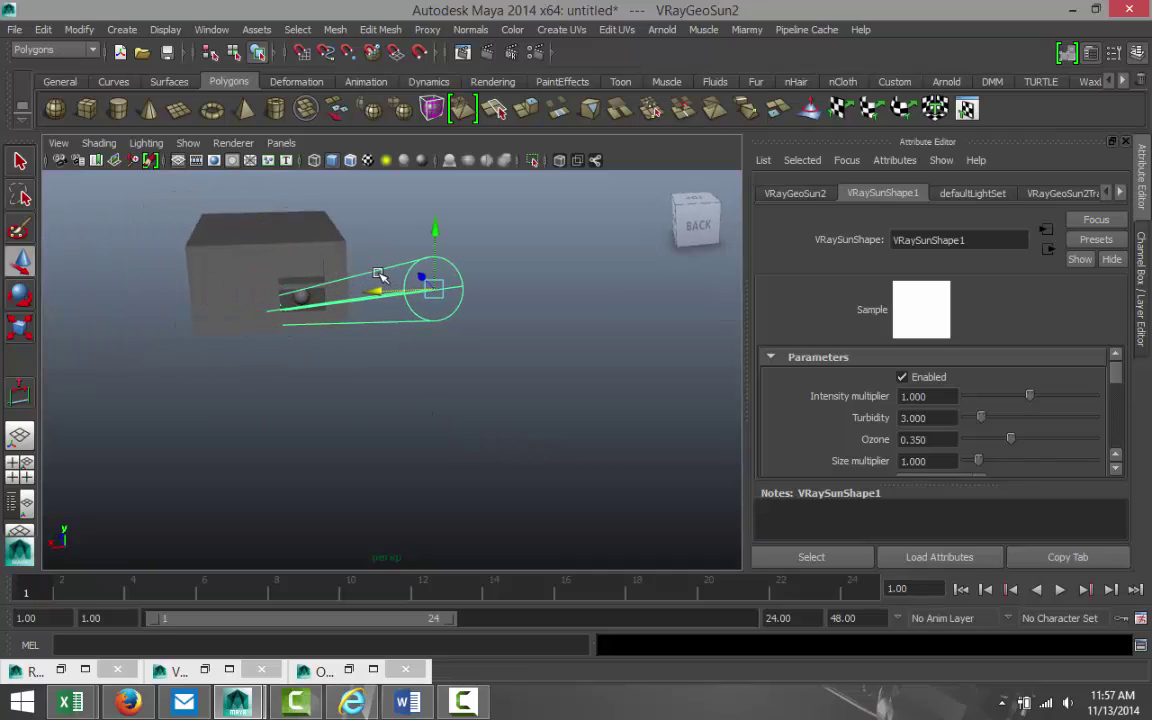
{"action": "left_click_drag", "start_coordinate": [435, 236], "coordinate": [462, 176]}
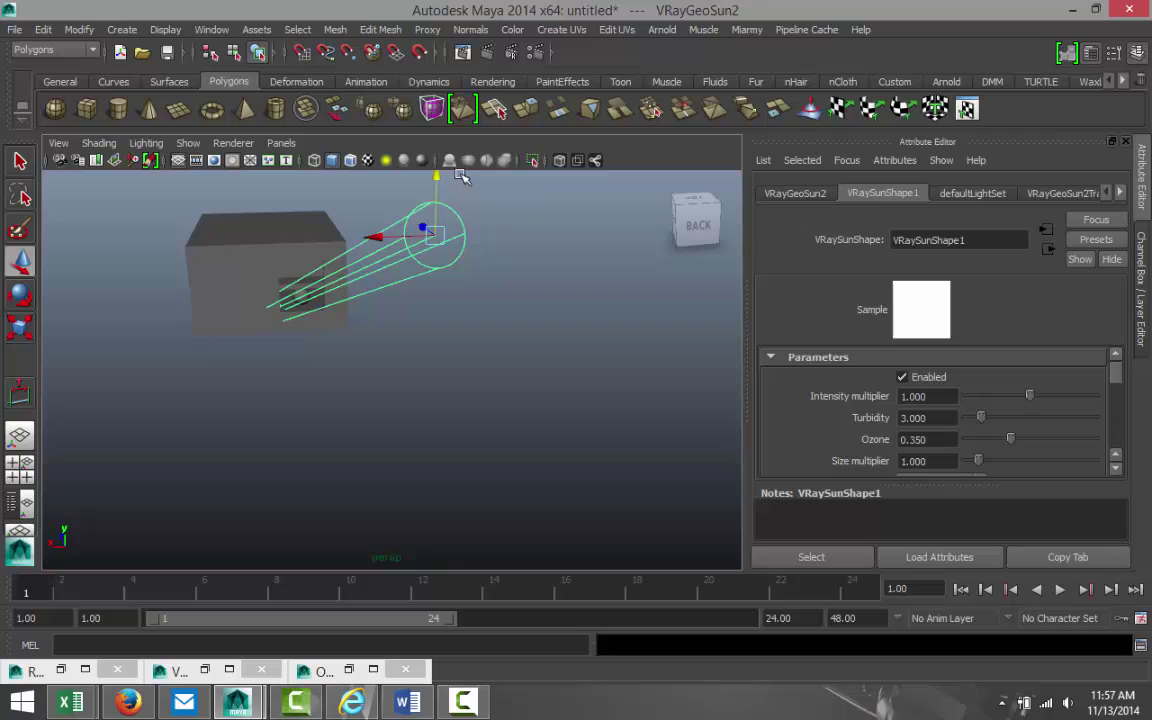
{"action": "left_click_drag", "start_coordinate": [265, 380], "coordinate": [337, 476], "text": "alt"}
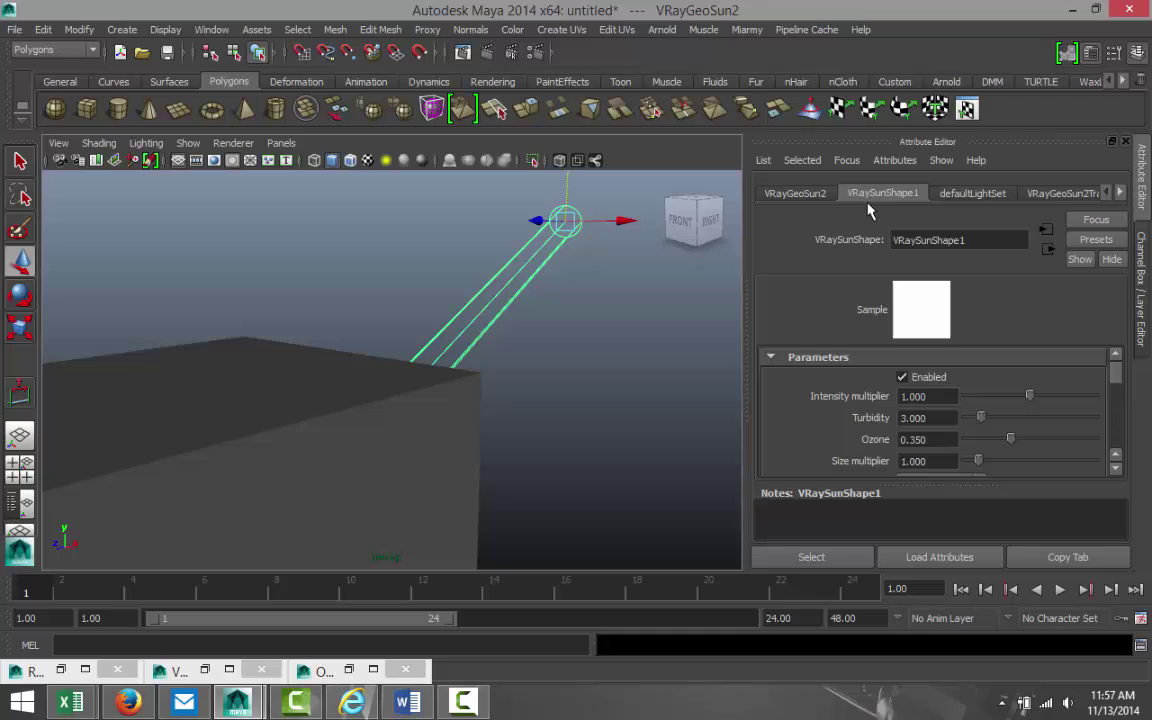
Set the sun's Intensity multiplier to 0.25
{"action": "left_click", "coordinate": [952, 397]}
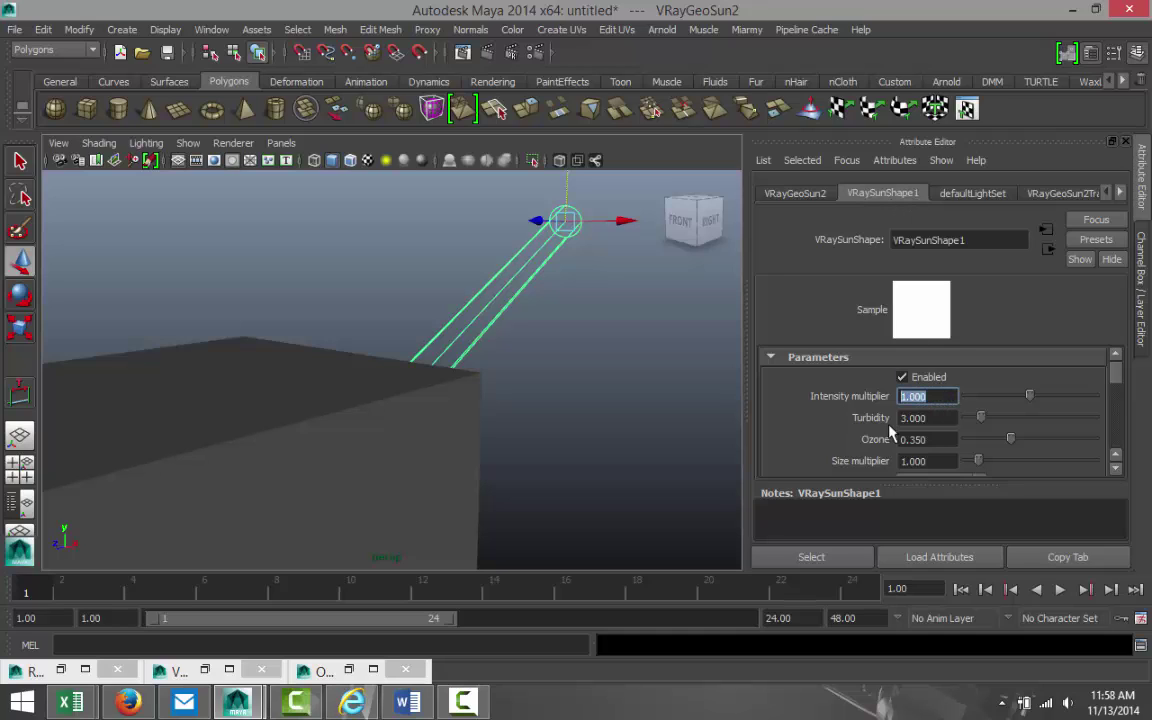
{"action": "type", "text": "0.25"}
{"action": "key", "text": "Tab"}
Render a test frame from the Room_view bookmark and minimize the frame buffer
{"action": "left_click", "coordinate": [59, 145]}
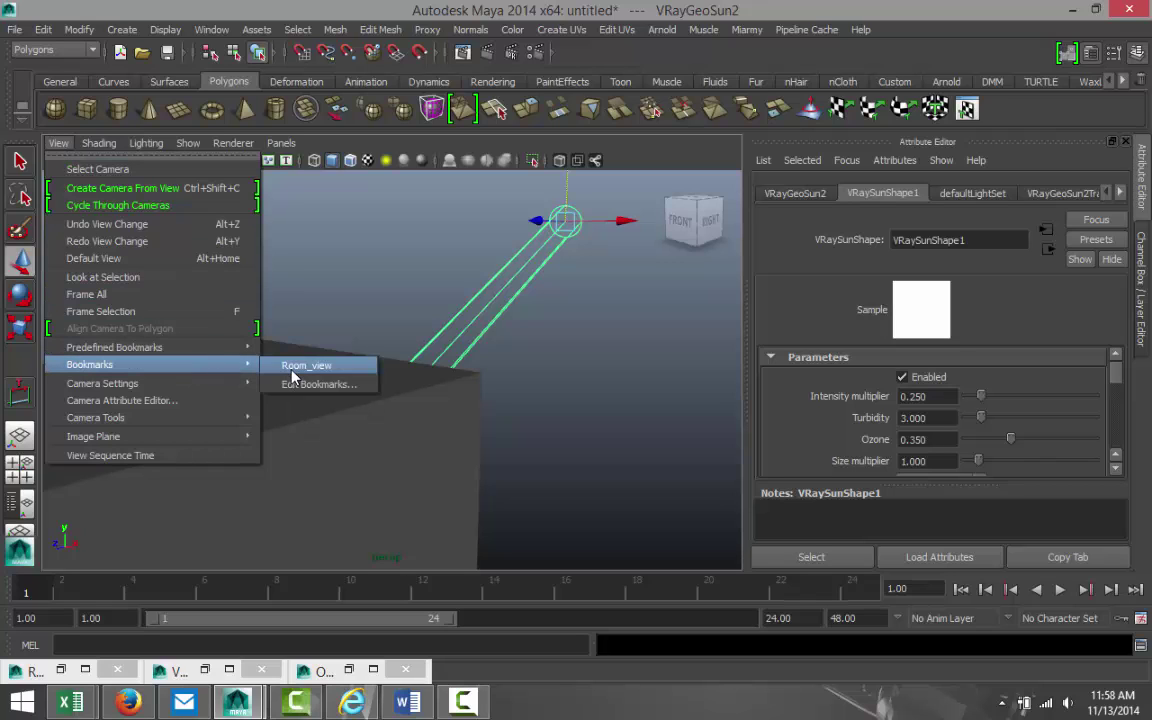
{"action": "left_click", "coordinate": [292, 375]}
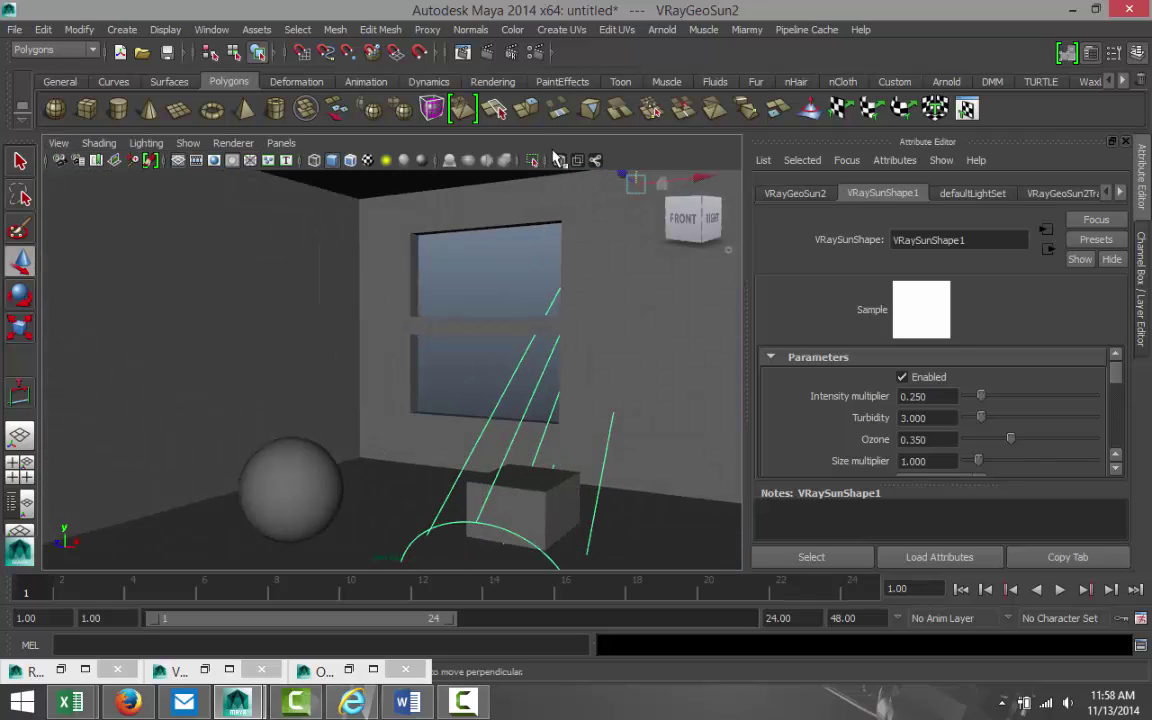
{"action": "left_click", "coordinate": [487, 55]}
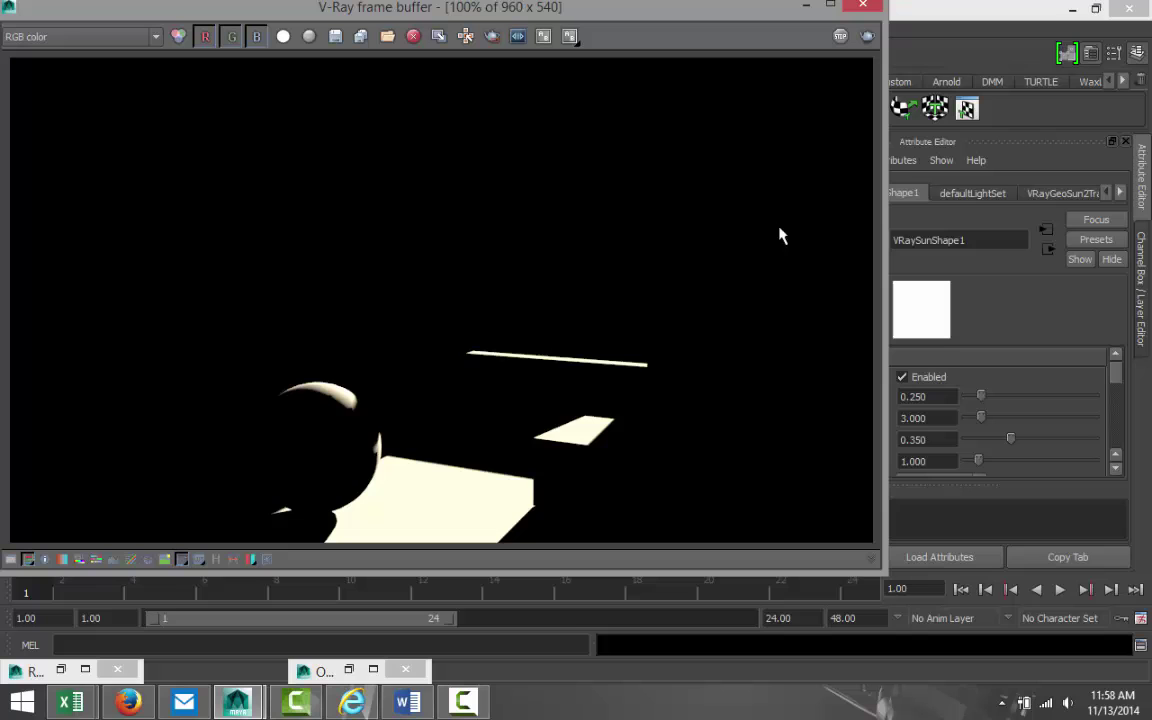
{"action": "left_click", "coordinate": [806, 8]}
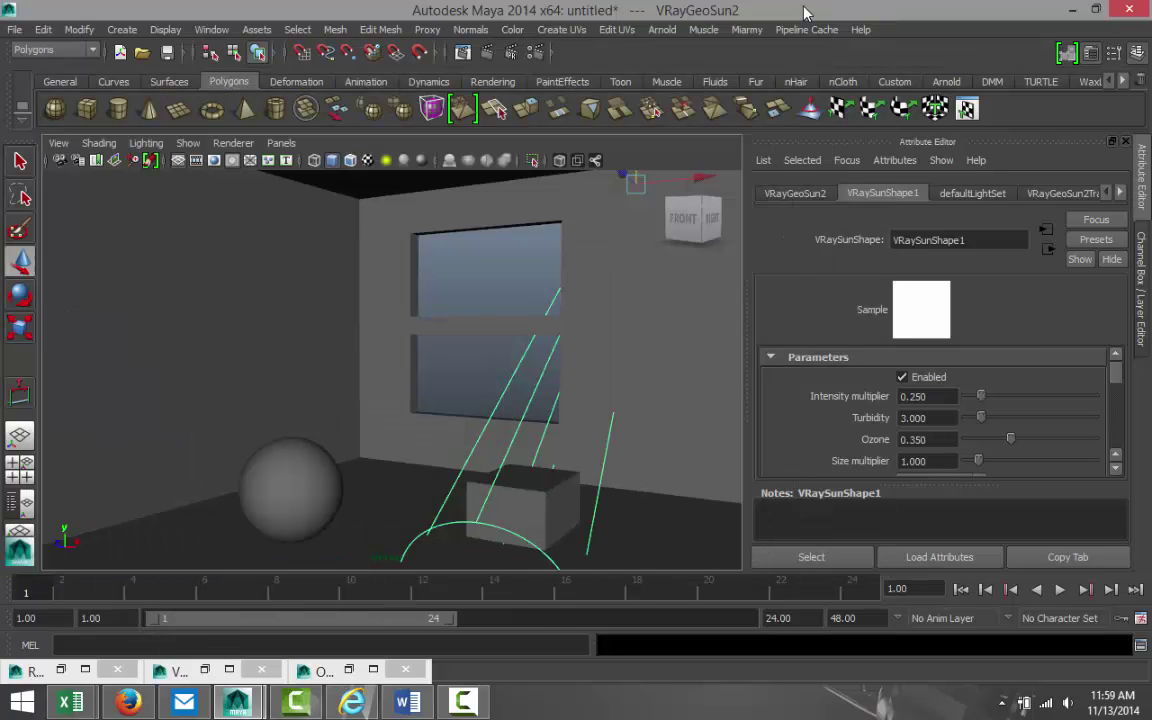
Tick GI On in the GI tab of the V-Ray Render Settings
{"action": "left_click", "coordinate": [535, 54]}
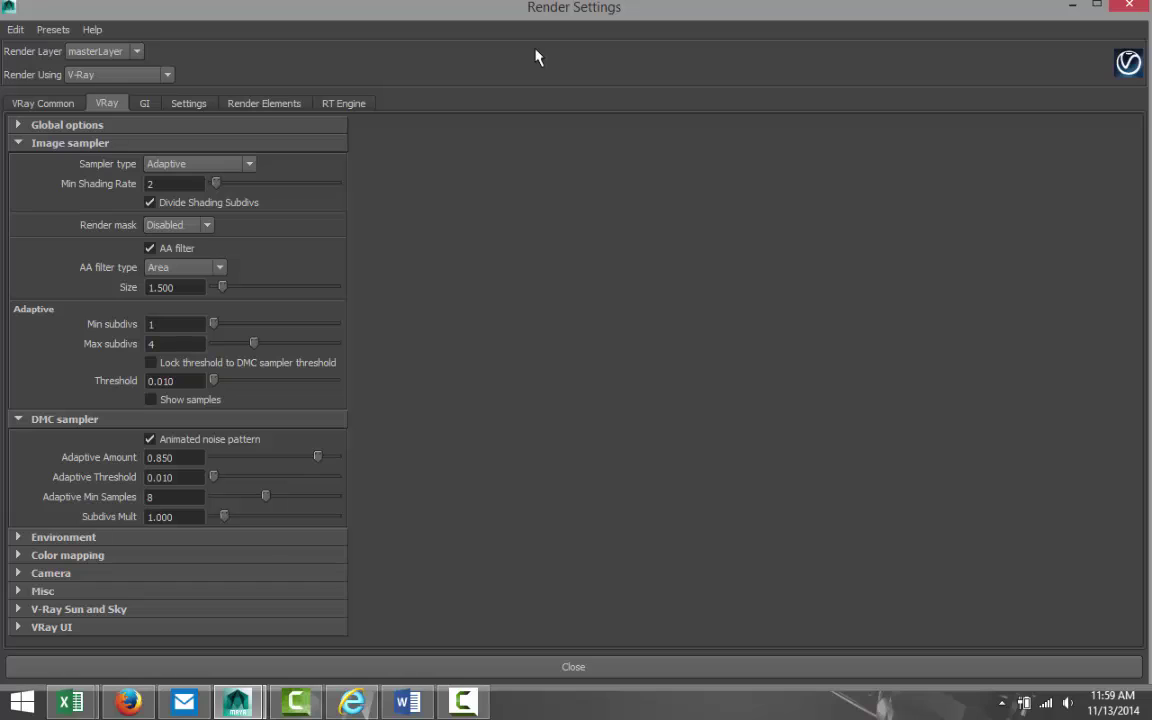
{"action": "left_click", "coordinate": [146, 104]}
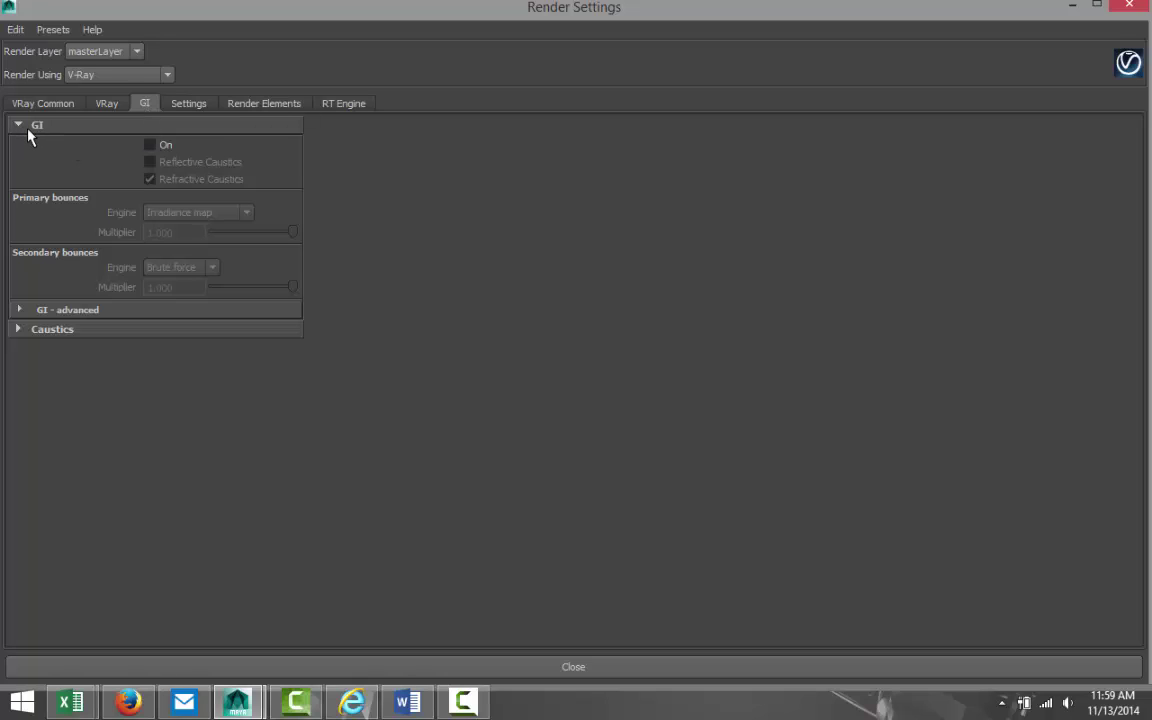
{"action": "left_click", "coordinate": [150, 146]}
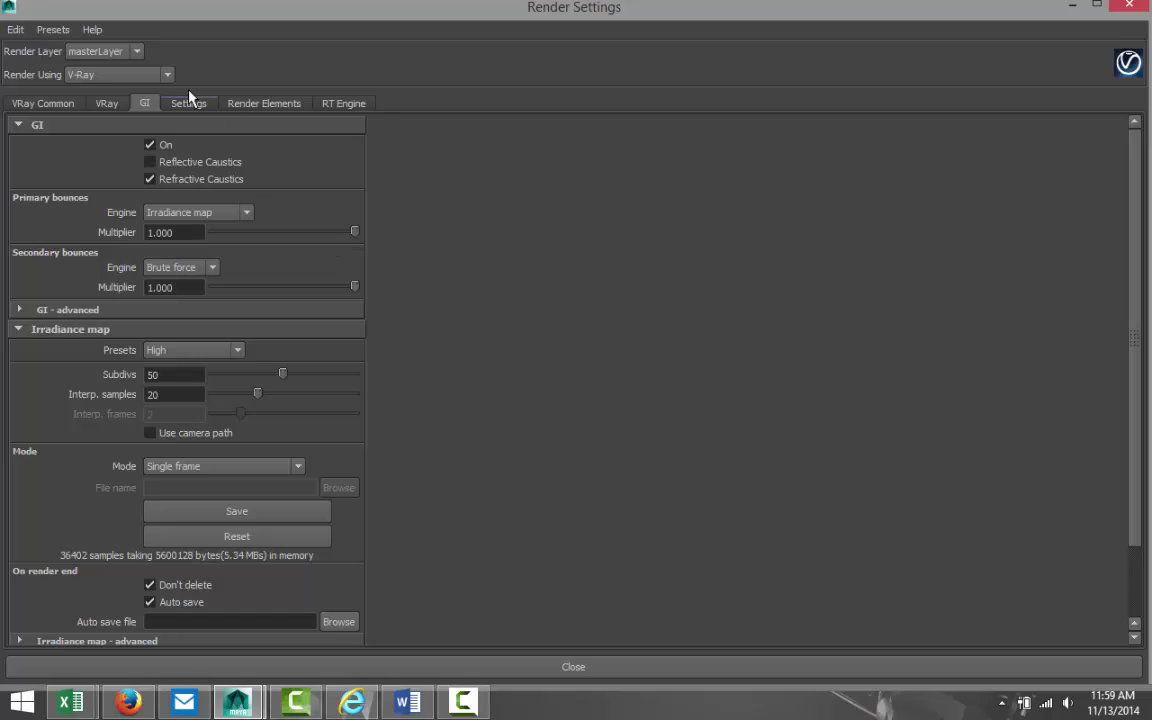
{"action": "left_click", "coordinate": [167, 75]}
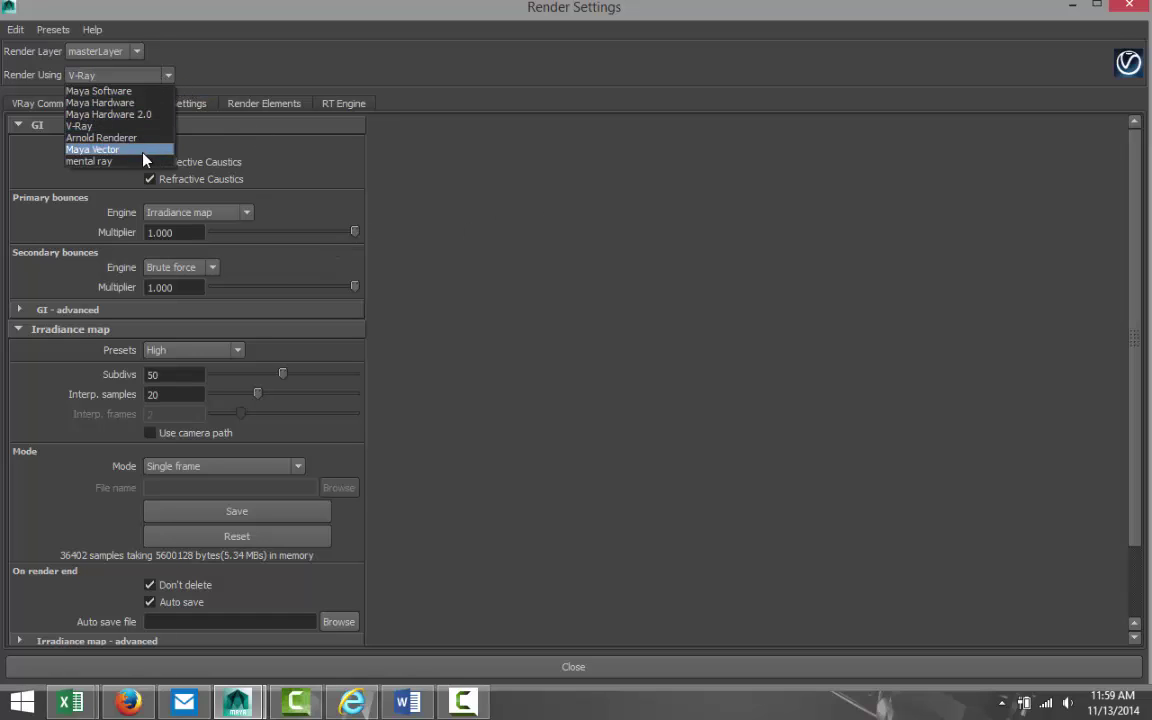
{"action": "left_click", "coordinate": [118, 161]}
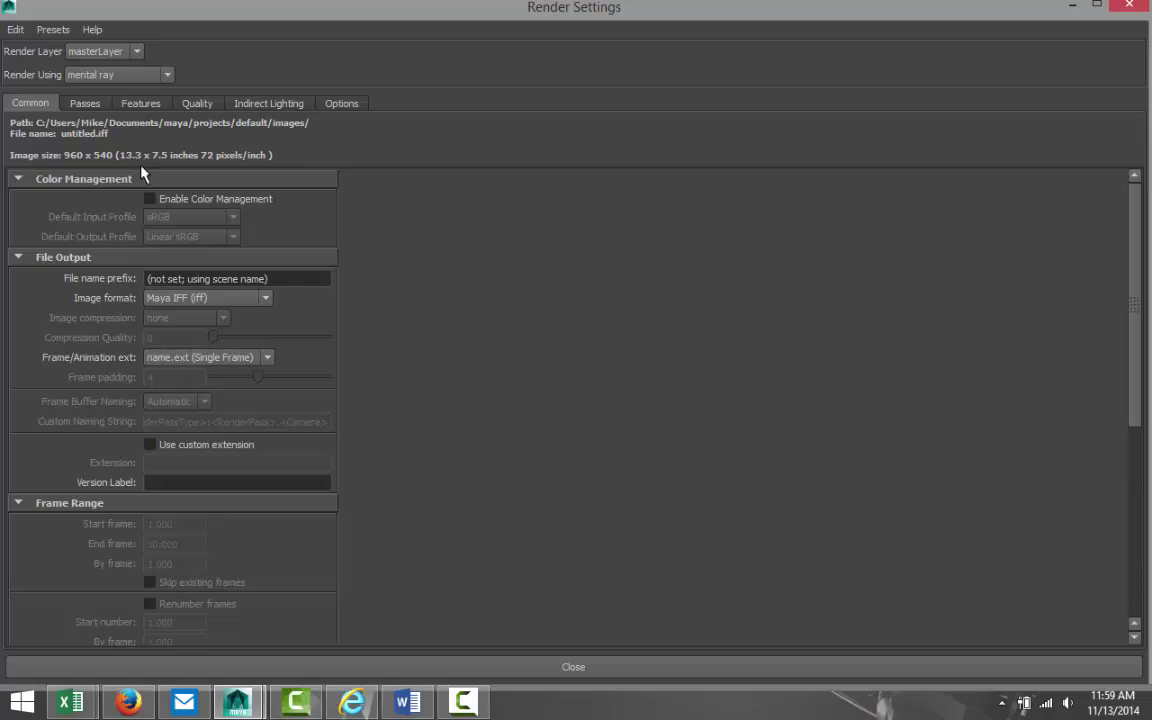
{"action": "left_click", "coordinate": [284, 106]}
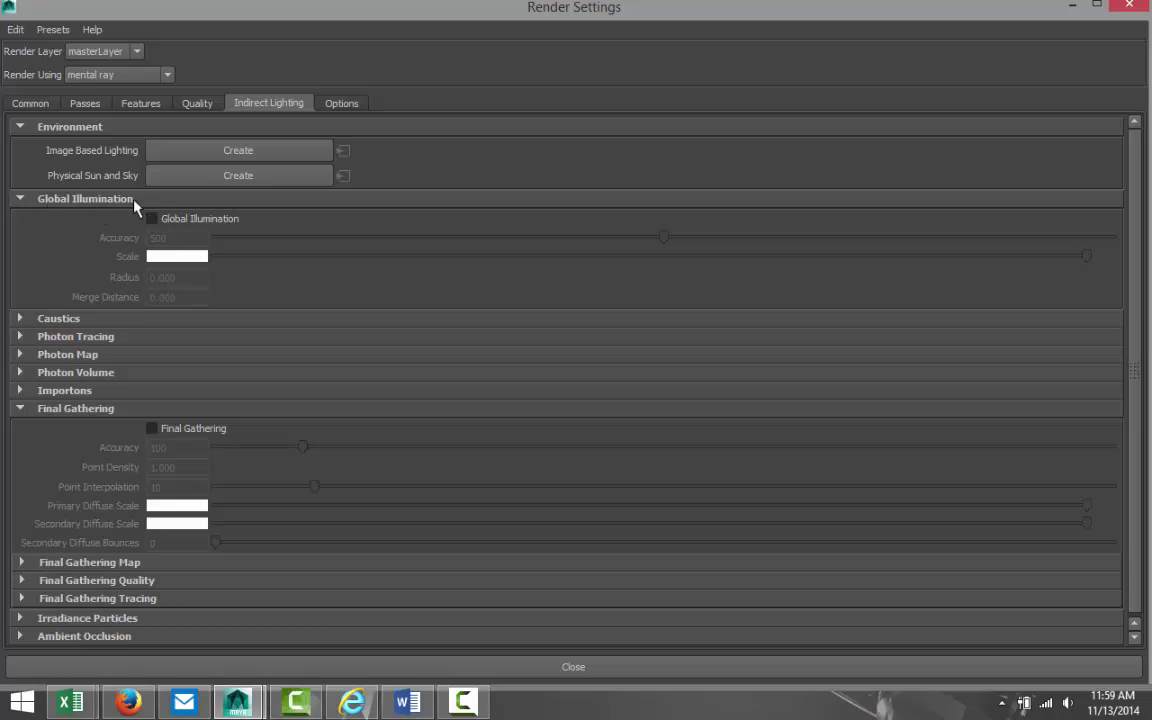
{"action": "left_click", "coordinate": [165, 74]}
{"action": "left_click", "coordinate": [149, 127]}
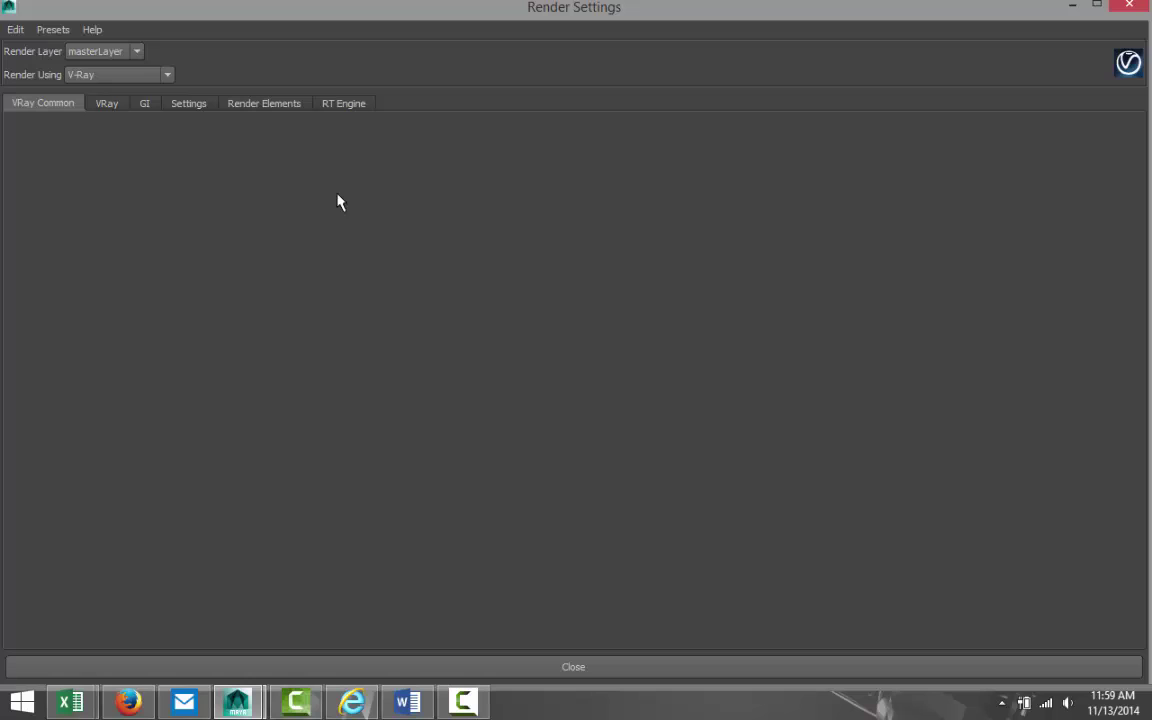
{"action": "left_click", "coordinate": [144, 104]}
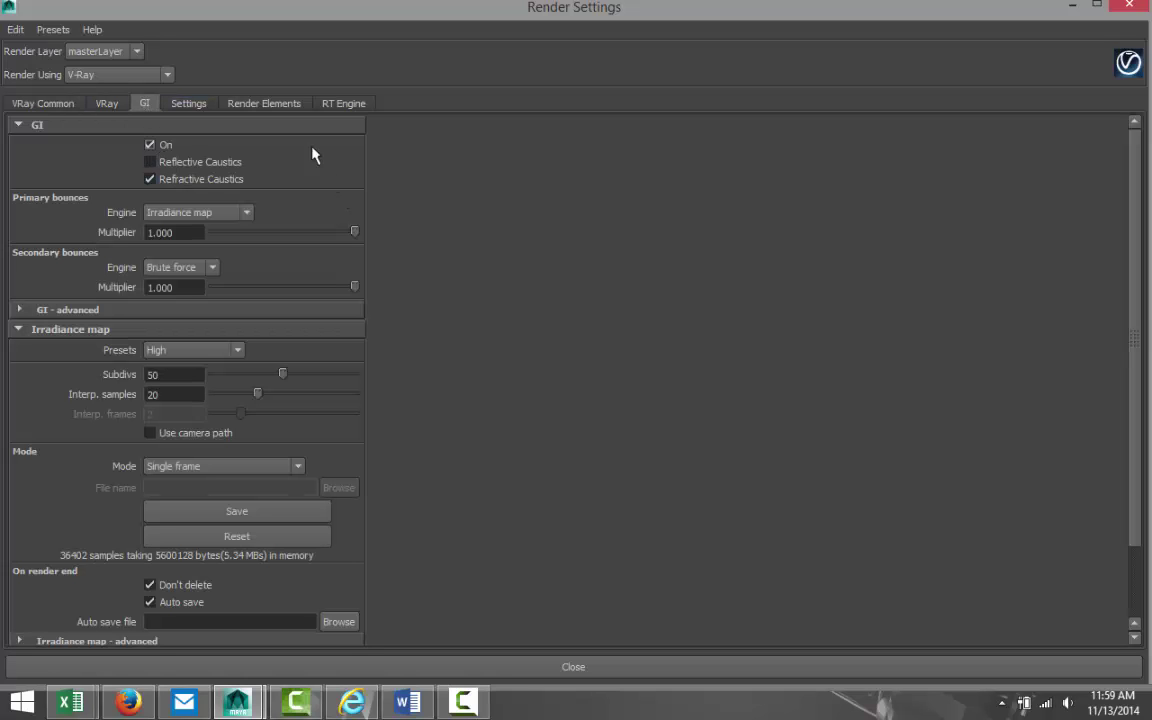
Render the current frame with V-Ray GI enabled
{"action": "left_click", "coordinate": [1072, 6]}
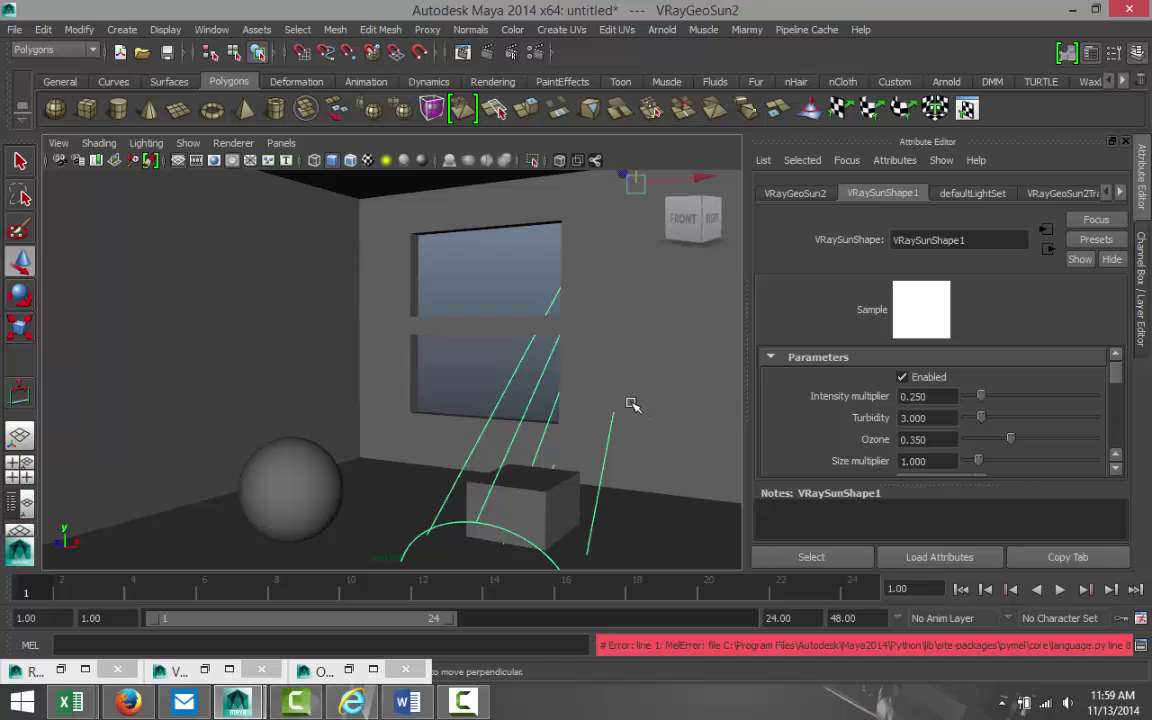
{"action": "left_click", "coordinate": [489, 56]}
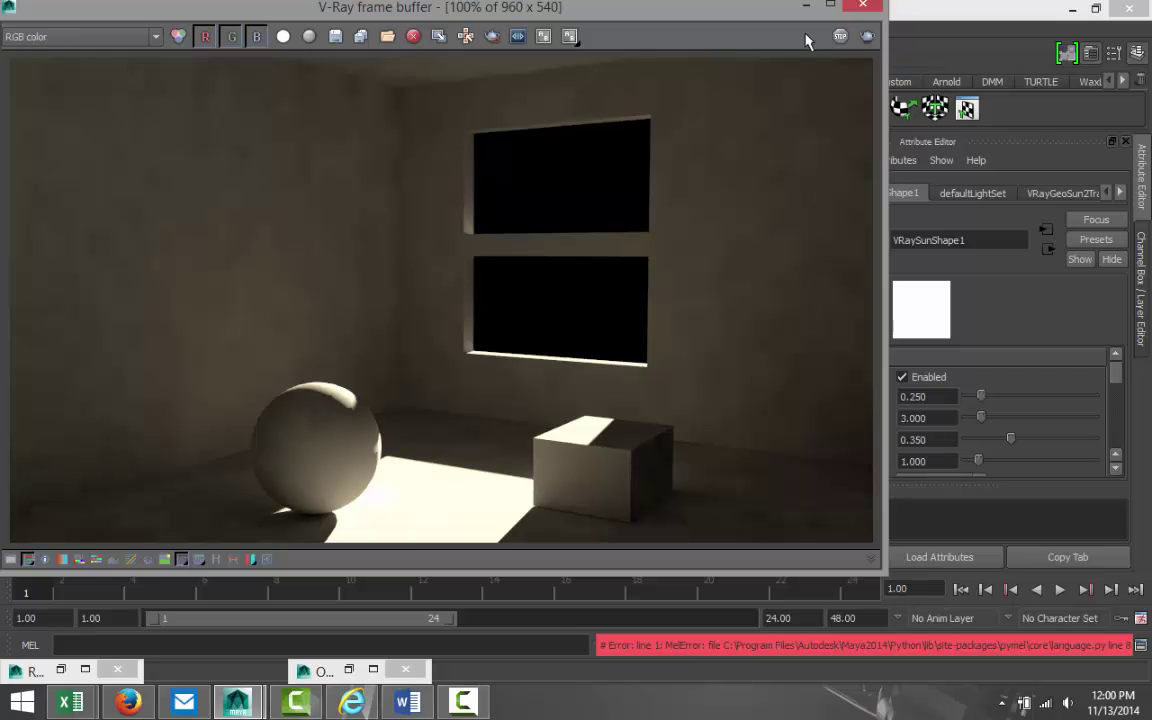
Assign a new VRay Mtl to the sphere with a red diffuse colour at 0.742 saturation
{"action": "left_click", "coordinate": [805, 7]}
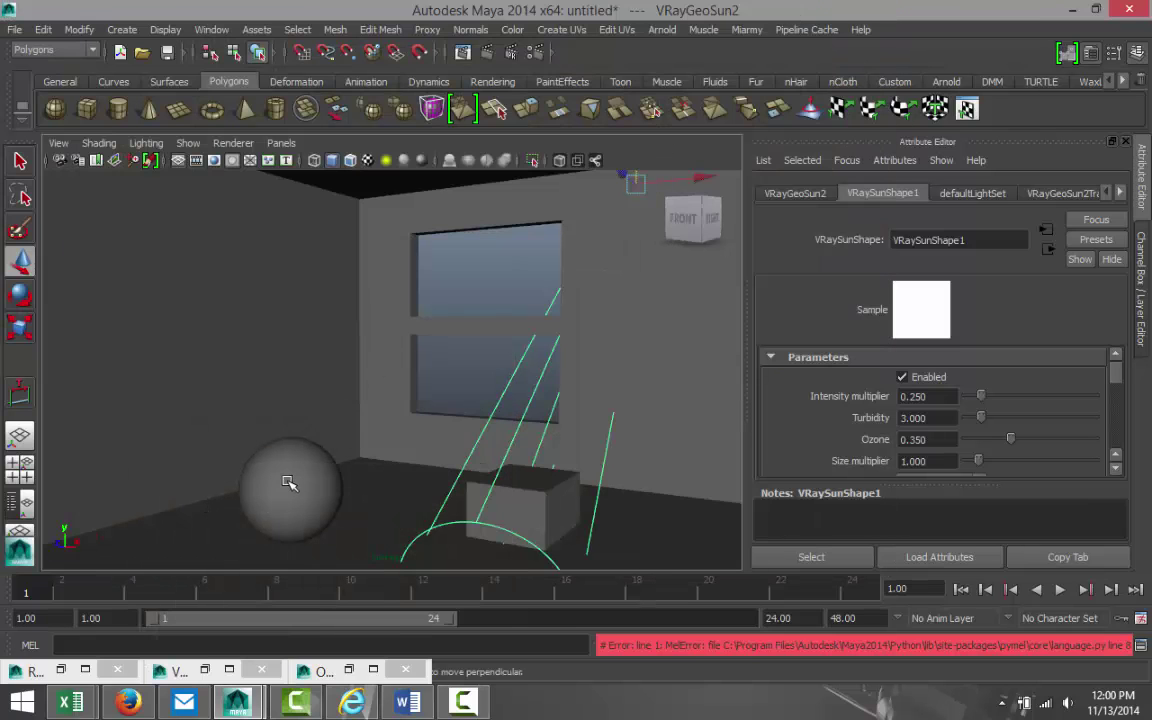
{"action": "left_click", "coordinate": [292, 472]}
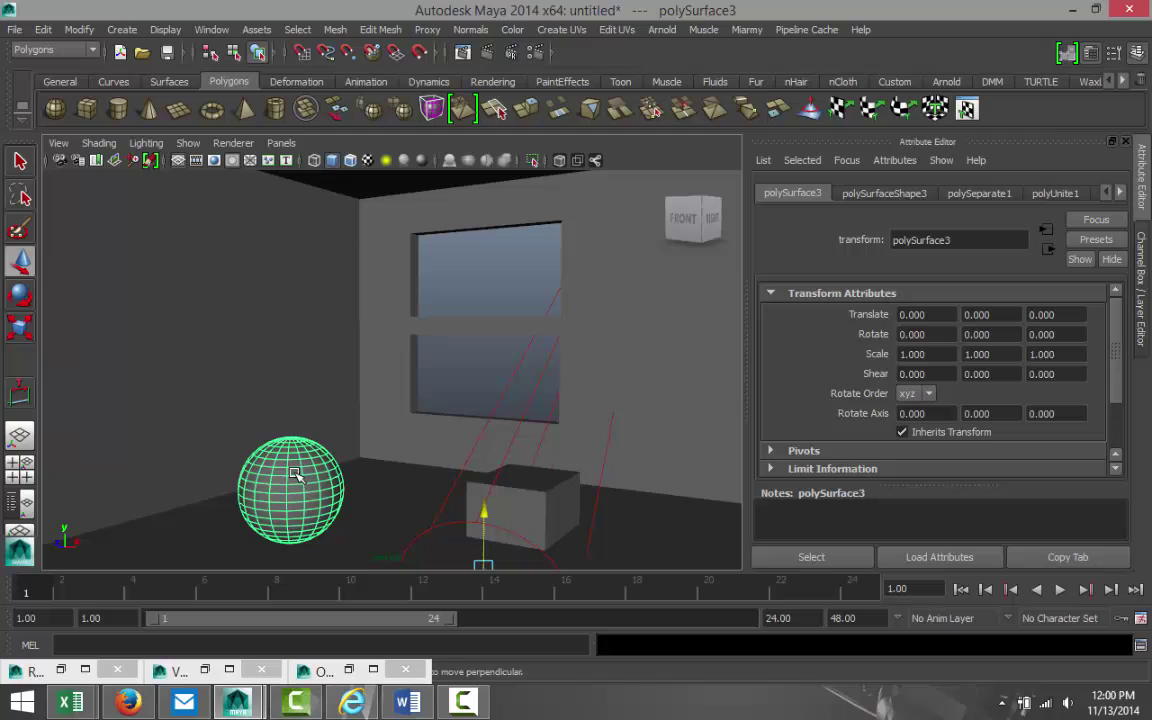
{"action": "right_click_drag", "start_coordinate": [298, 465], "coordinate": [330, 641]}
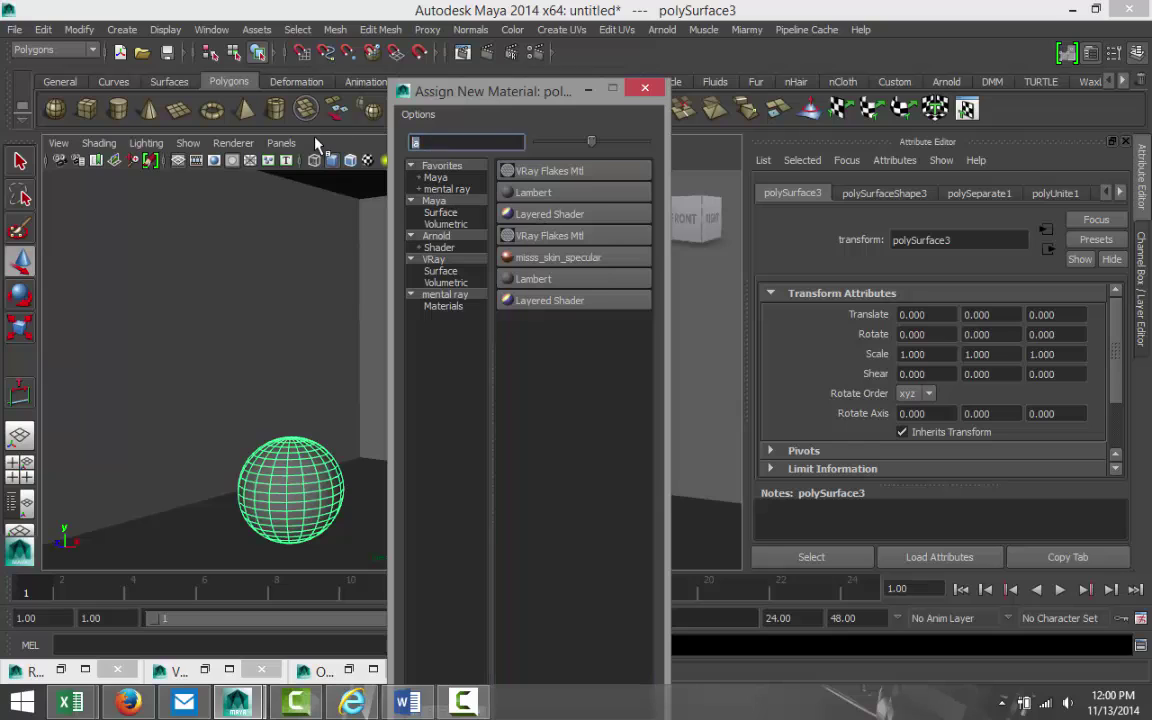
{"action": "key", "text": "BackSpace"}
{"action": "key", "text": "BackSpace"}
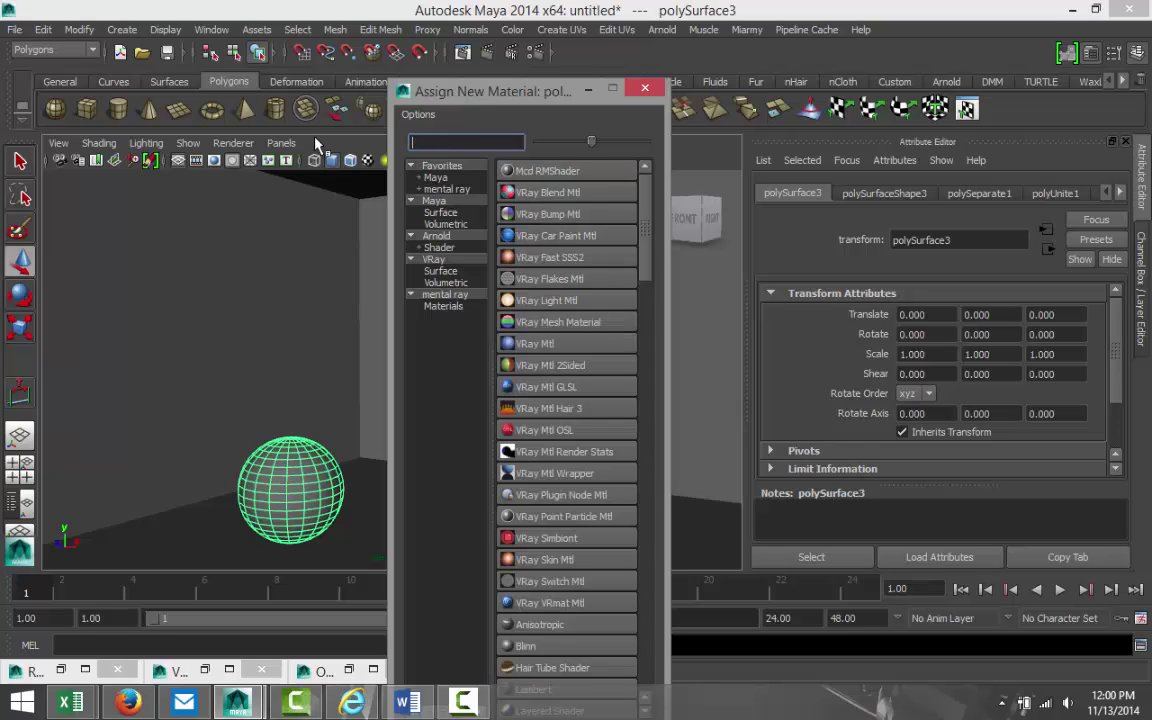
{"action": "left_click", "coordinate": [543, 343]}
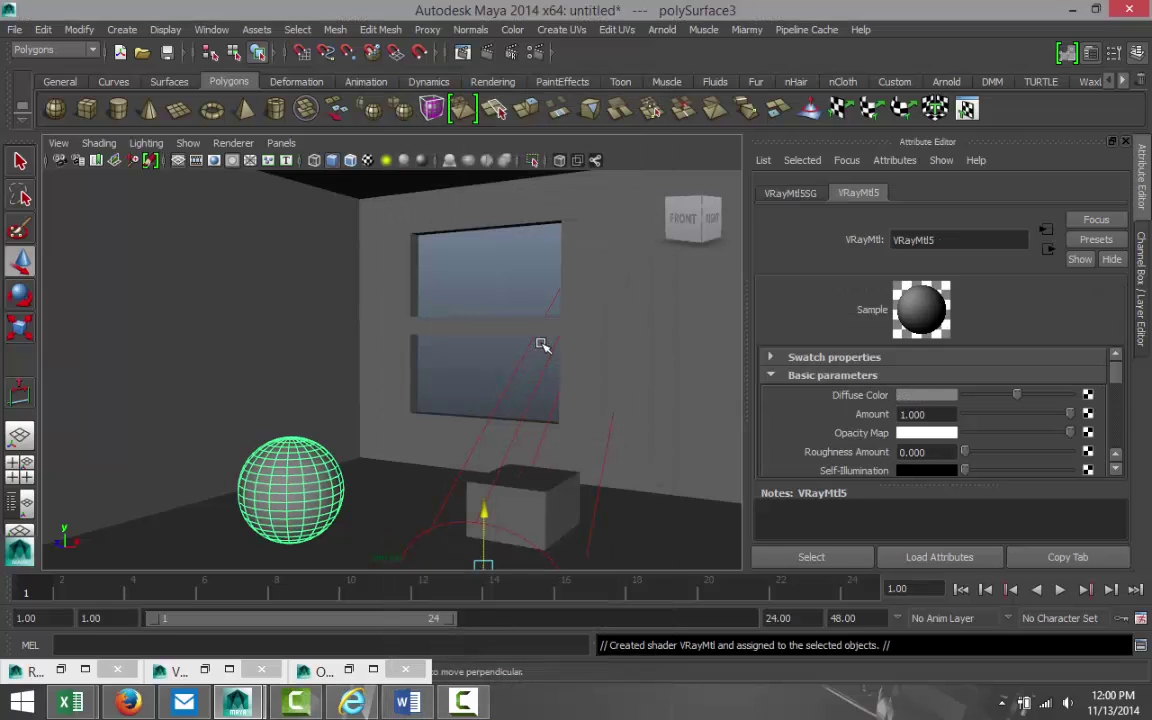
{"action": "left_click", "coordinate": [937, 397]}
{"action": "left_click", "coordinate": [868, 349]}
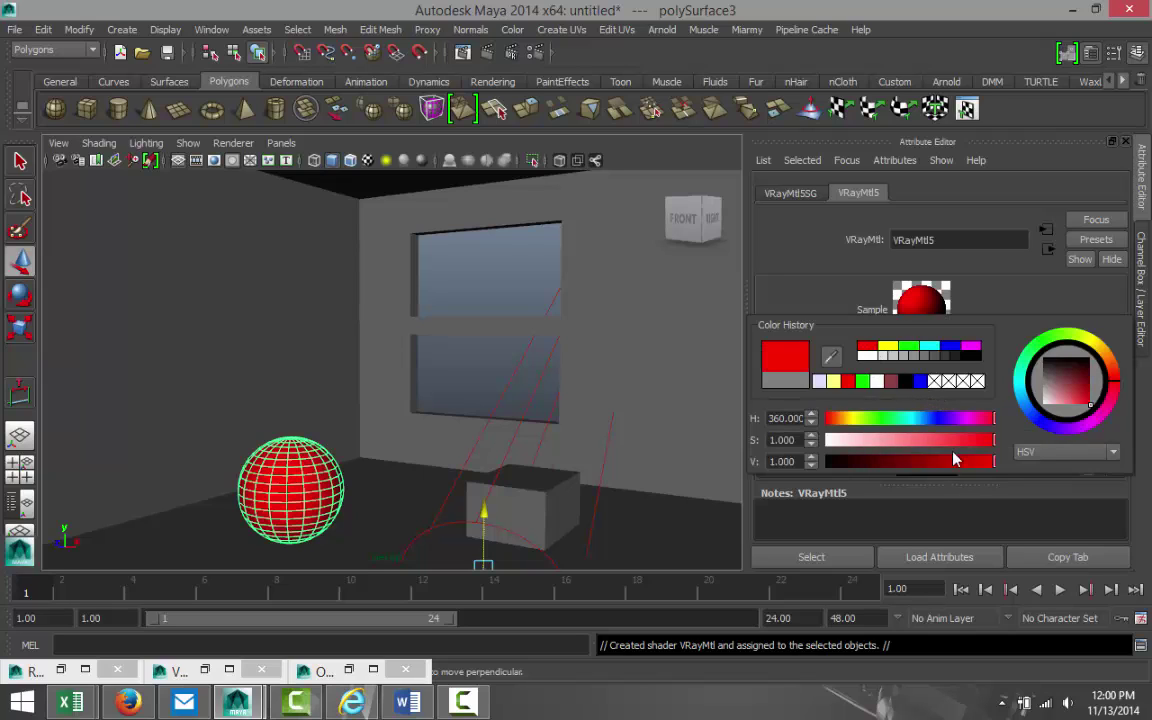
{"action": "left_click_drag", "start_coordinate": [993, 440], "coordinate": [931, 452]}
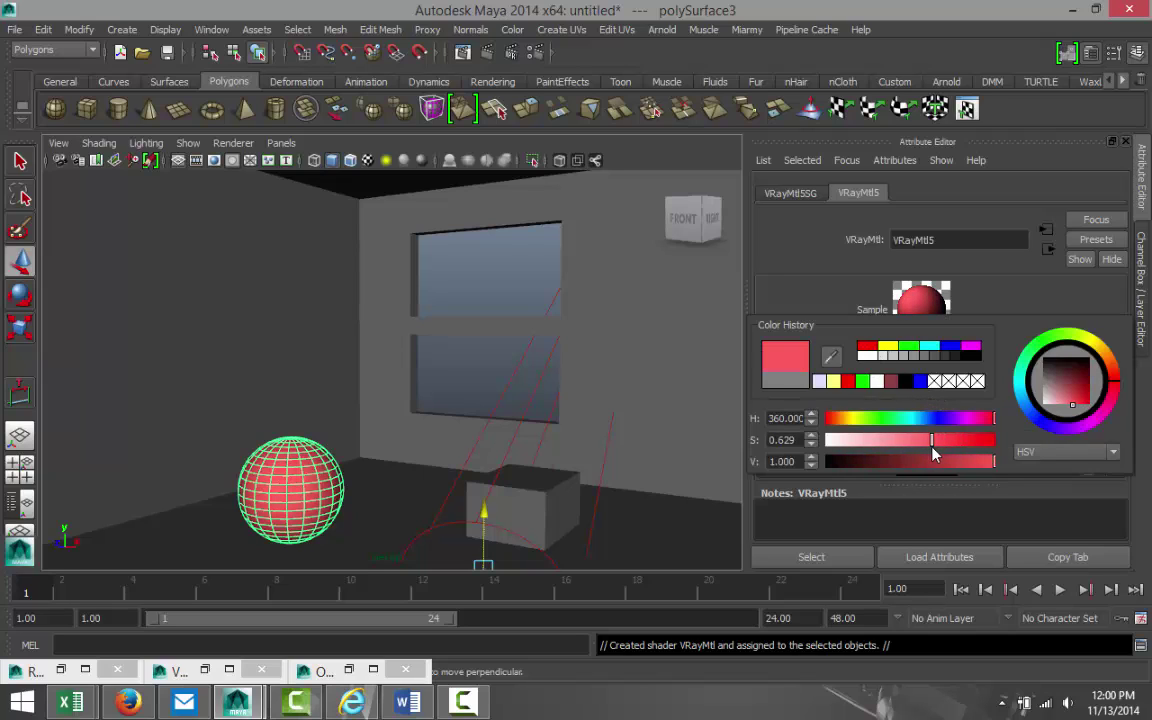
Assign a new VRay Mtl to the box with a blue diffuse, saturation lowered to about 0.48
{"action": "left_click", "coordinate": [550, 495]}
{"action": "right_click_drag", "start_coordinate": [550, 490], "coordinate": [553, 640]}
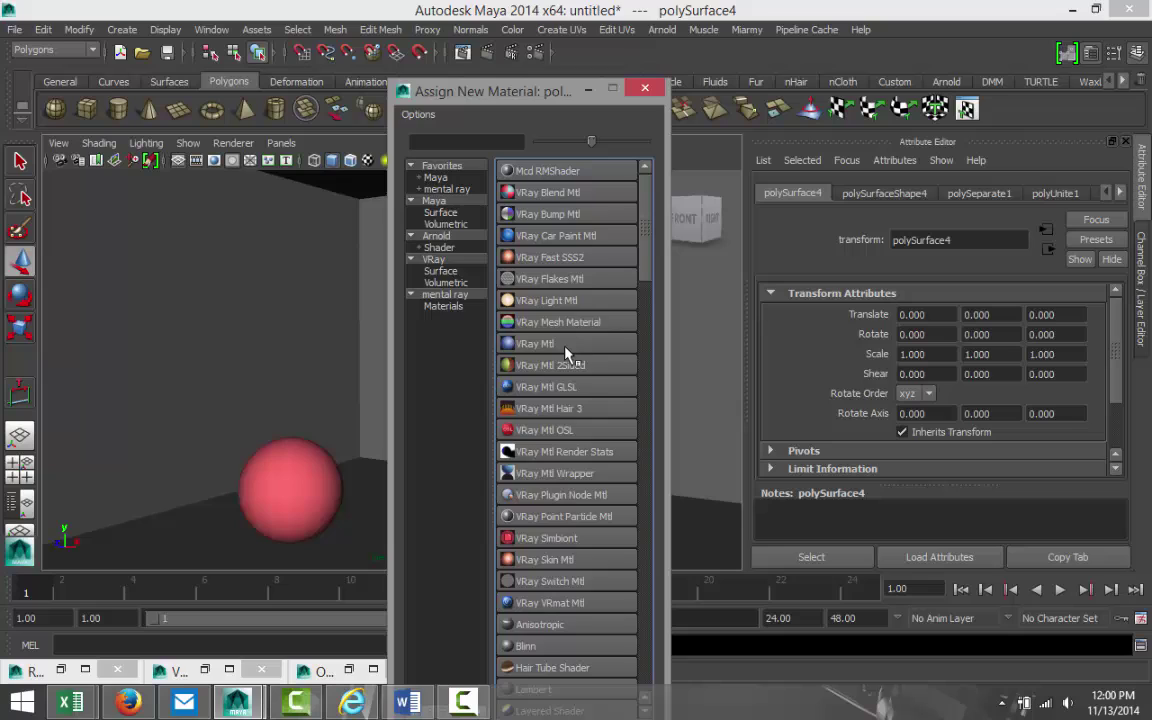
{"action": "left_click", "coordinate": [565, 349]}
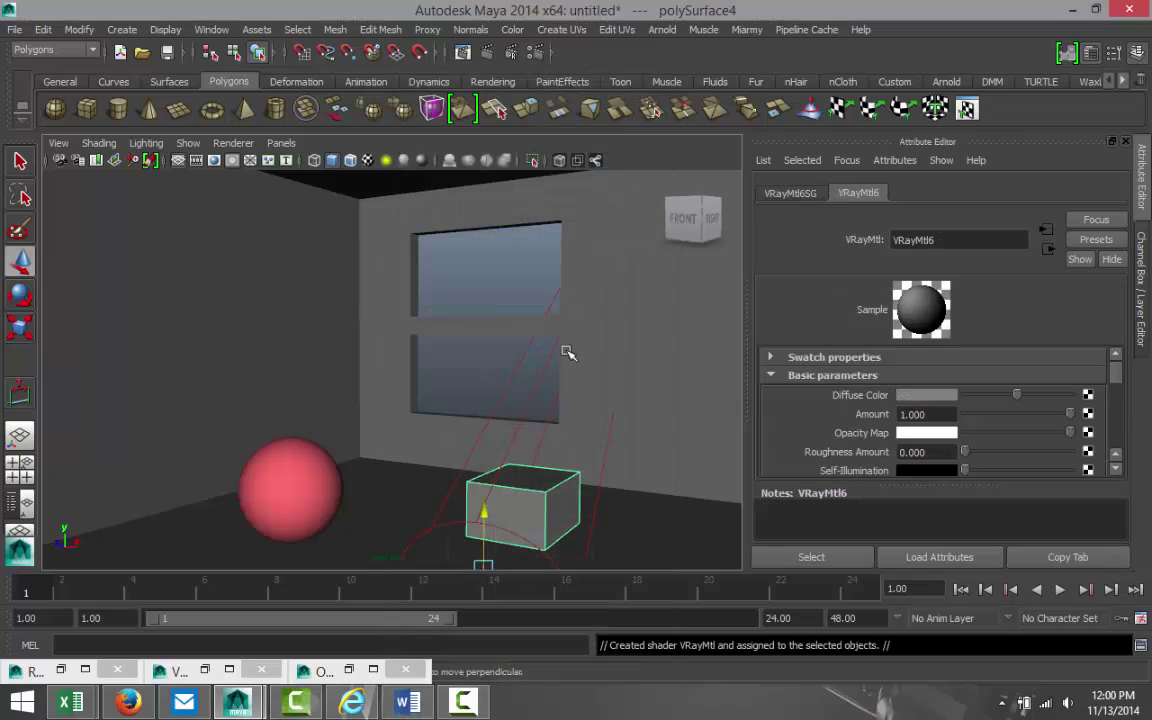
{"action": "left_click", "coordinate": [930, 395]}
{"action": "left_click", "coordinate": [953, 350]}
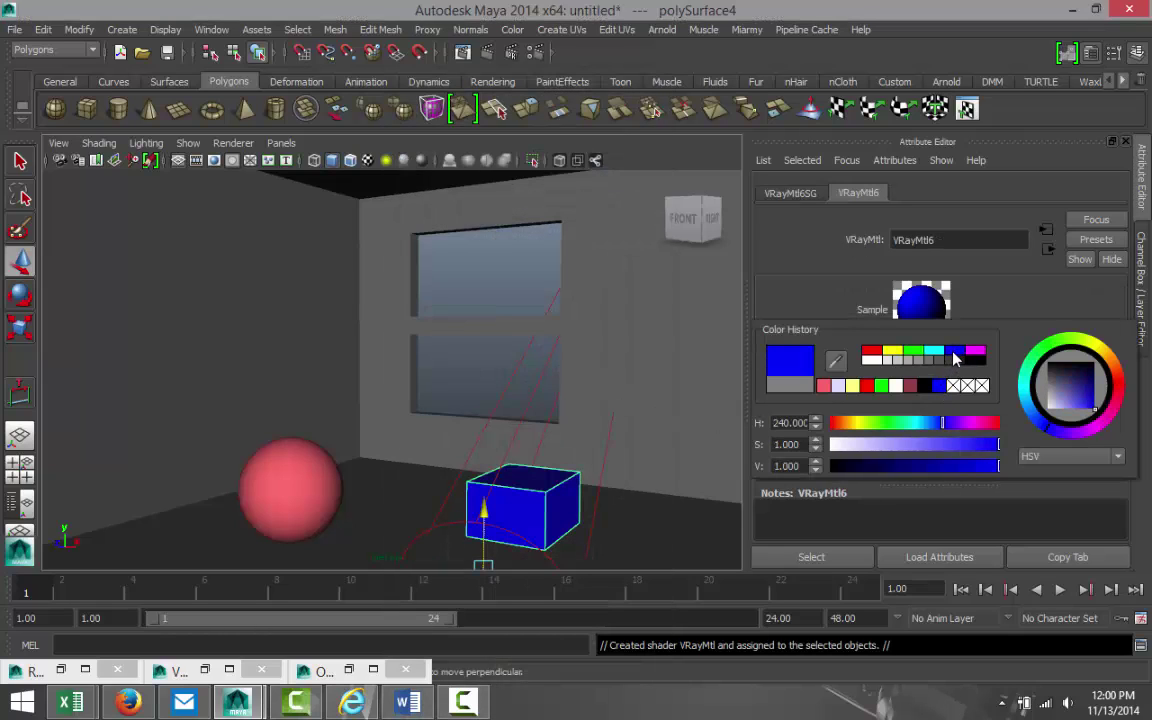
{"action": "left_click_drag", "start_coordinate": [999, 446], "coordinate": [912, 445]}
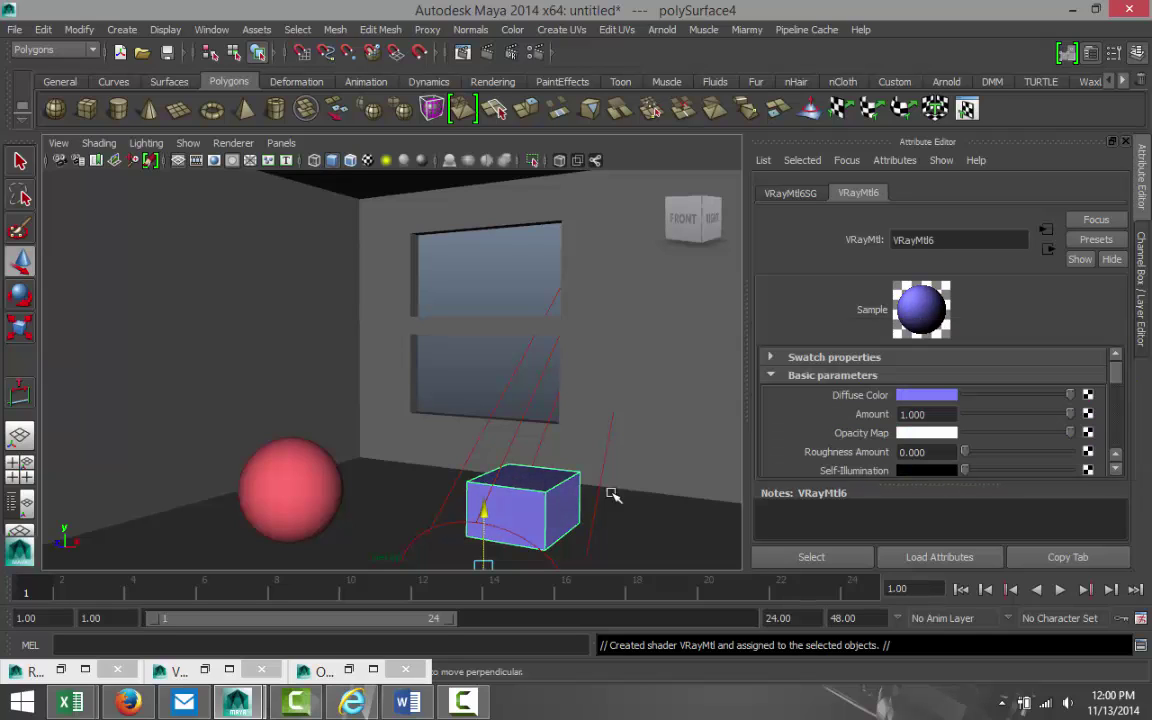
Assign the floor face a new VRay Mtl with a desaturated pale green diffuse colour
{"action": "left_click", "coordinate": [191, 541]}
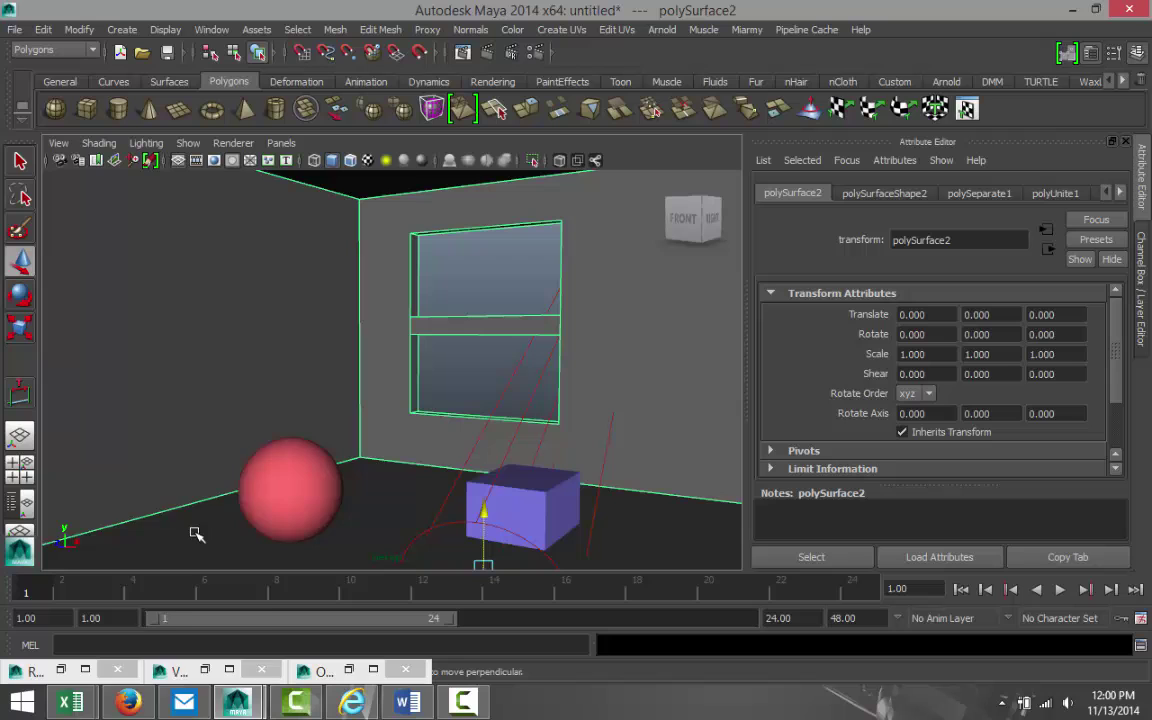
{"action": "right_click_drag", "start_coordinate": [195, 327], "coordinate": [208, 380]}
{"action": "left_click", "coordinate": [206, 532]}
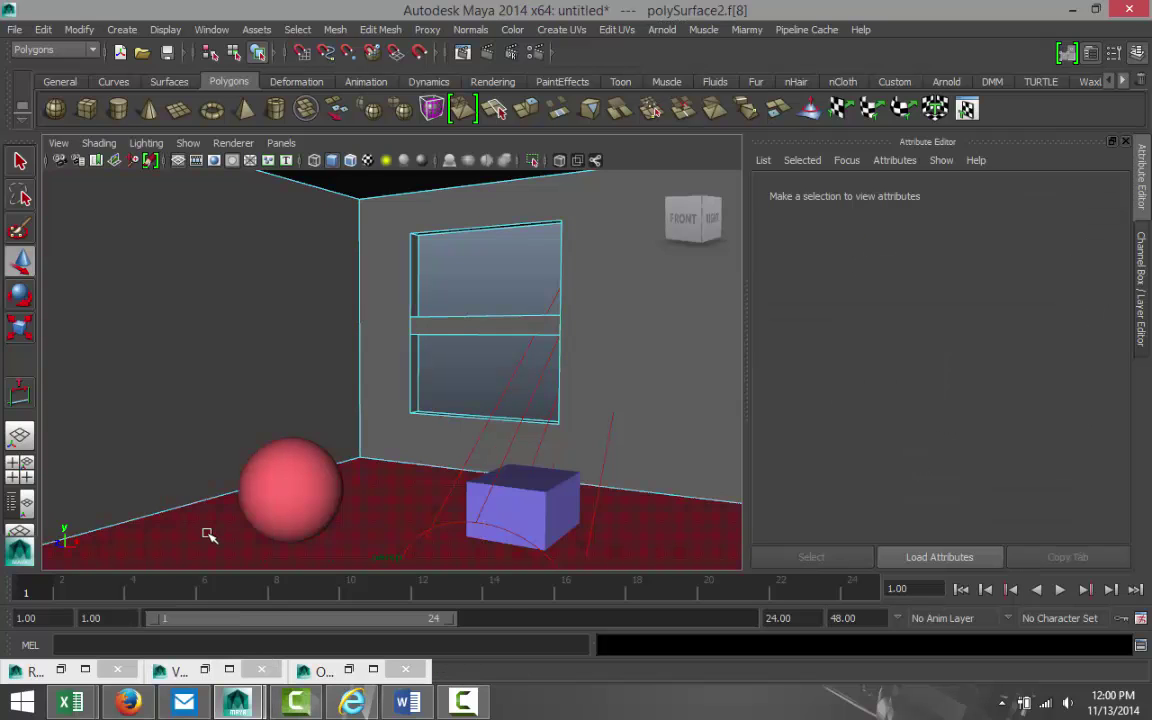
{"action": "right_click", "coordinate": [208, 535]}
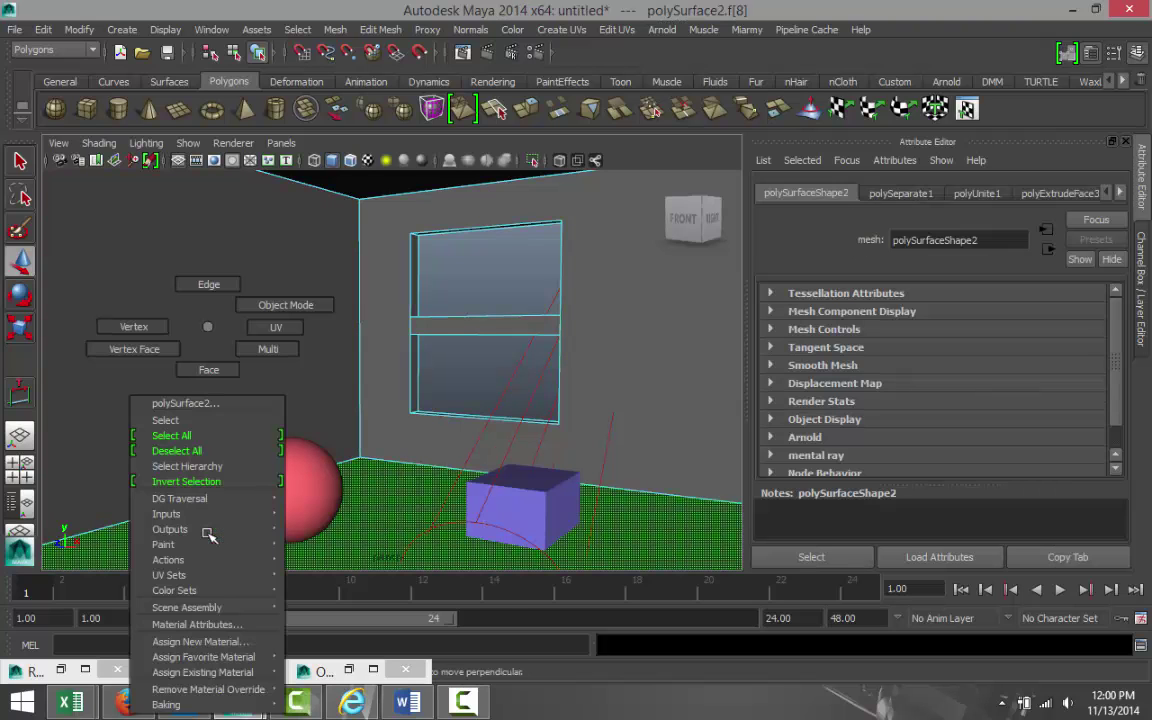
{"action": "left_click", "coordinate": [205, 641]}
{"action": "left_click", "coordinate": [545, 345]}
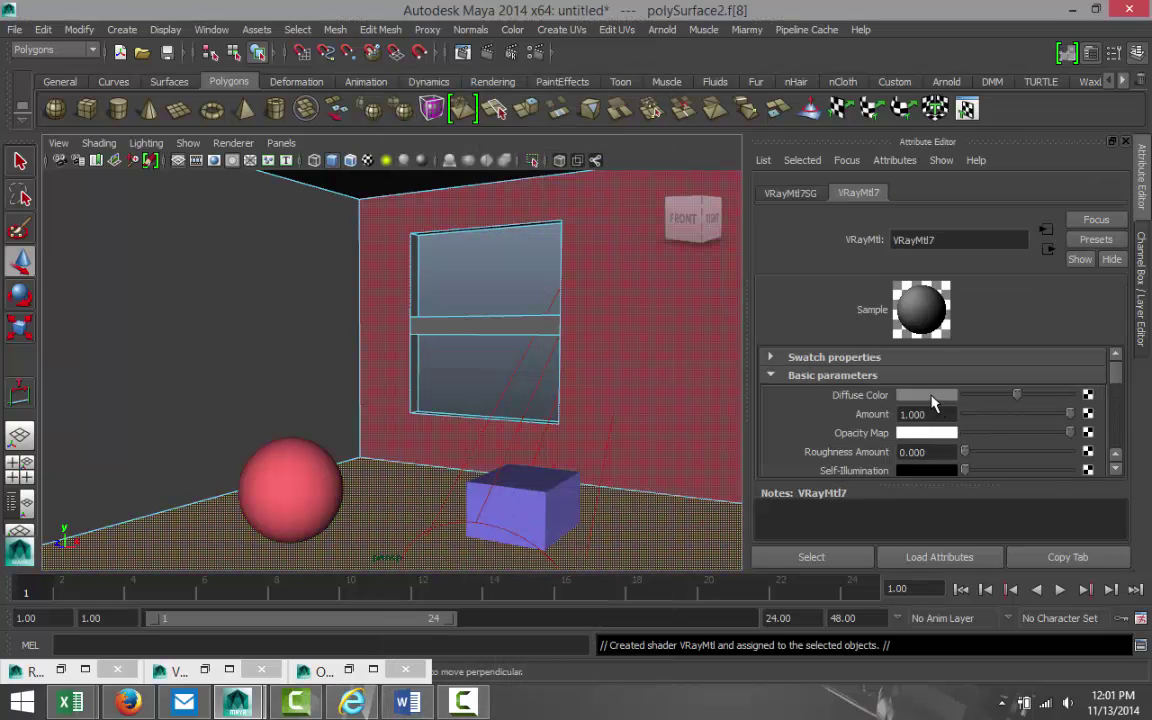
{"action": "left_click", "coordinate": [928, 396]}
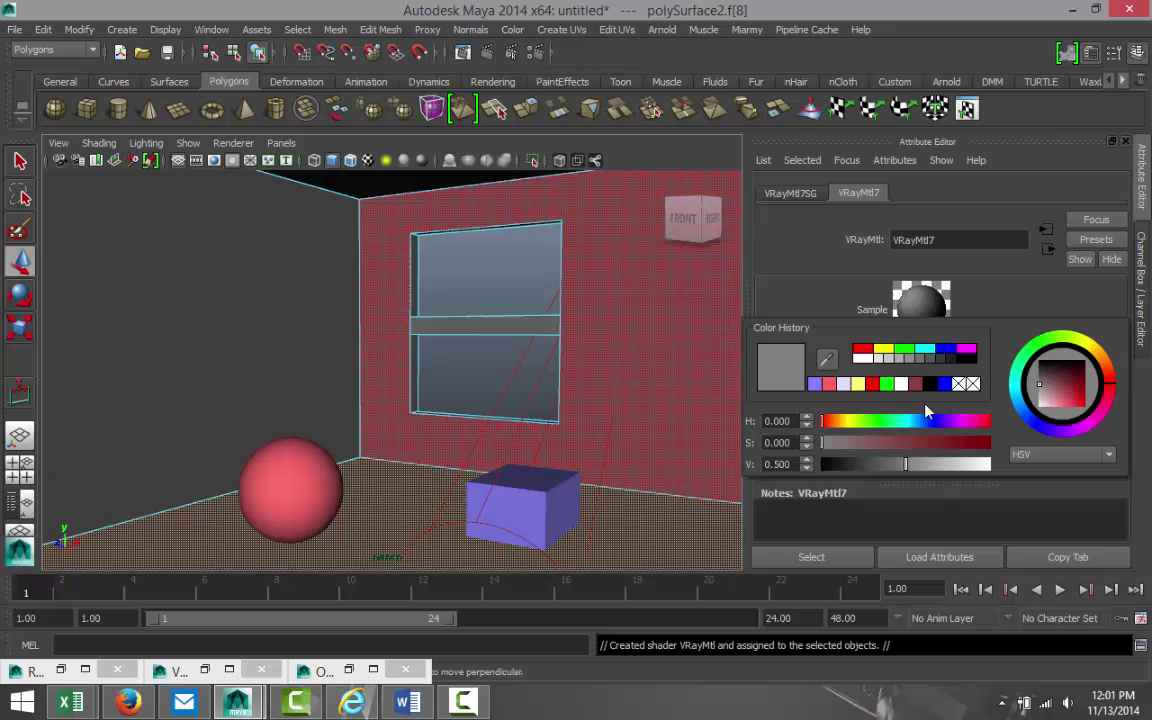
{"action": "left_click", "coordinate": [886, 383]}
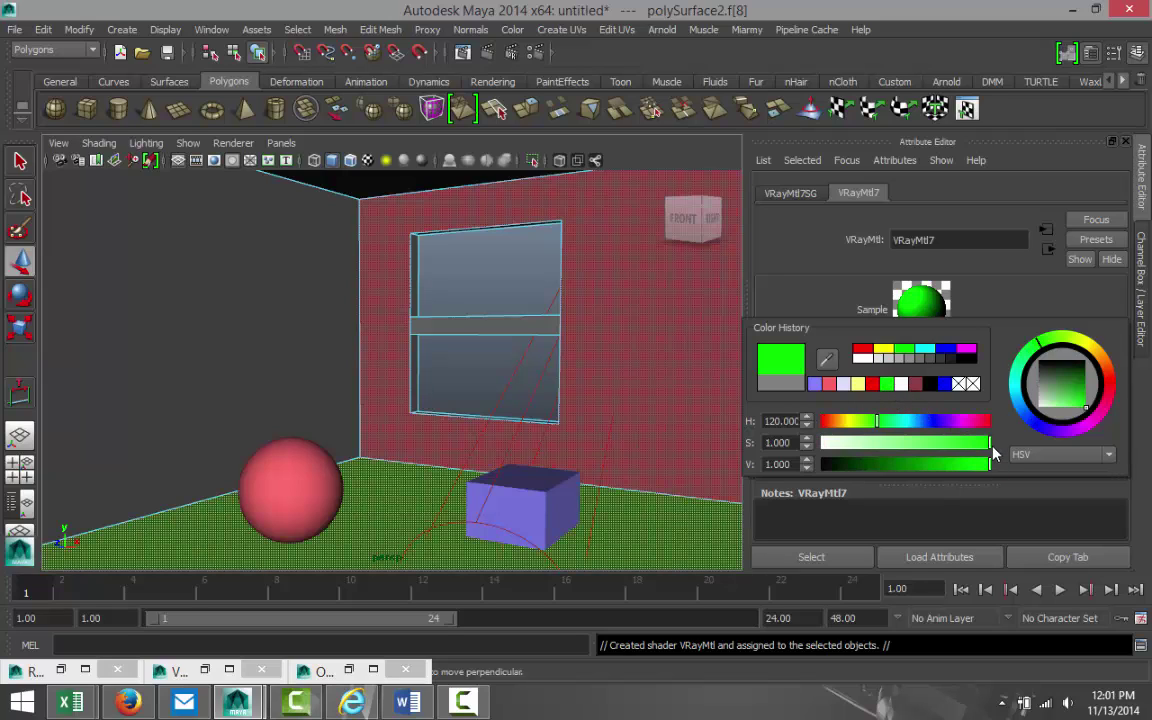
{"action": "left_click_drag", "start_coordinate": [968, 441], "coordinate": [847, 444]}
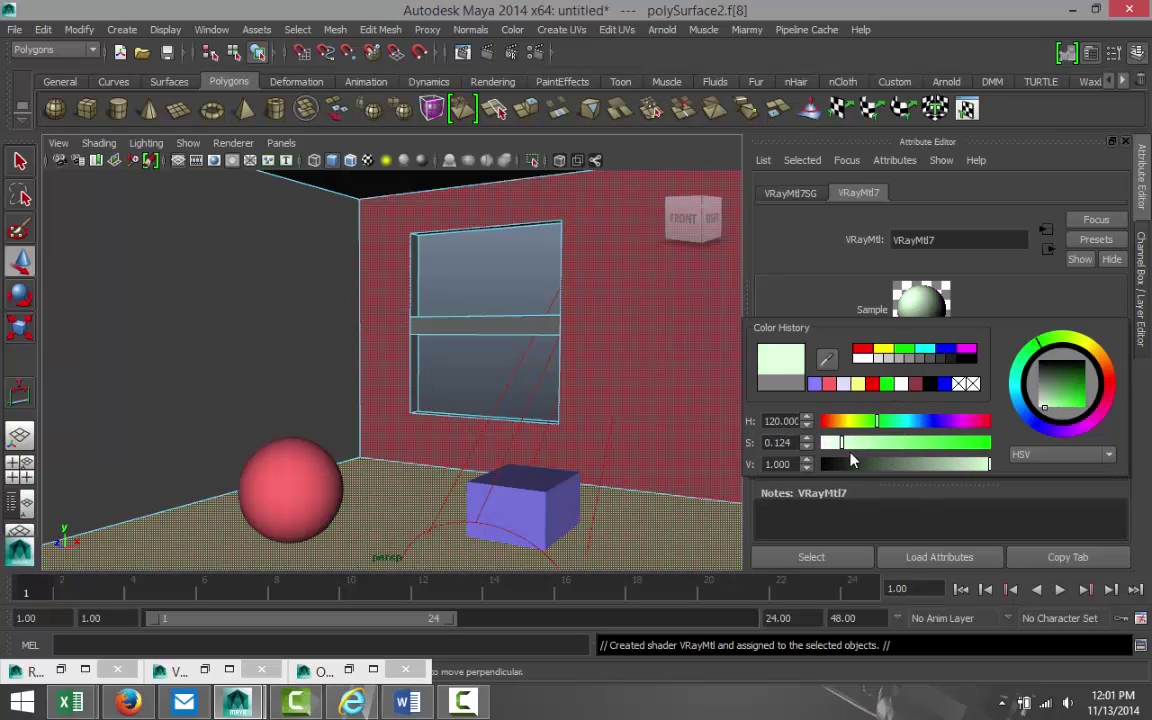
Assign the left and back wall faces a new VRay Mtl with a white diffuse colour
{"action": "left_click", "coordinate": [238, 342]}
{"action": "left_click", "coordinate": [681, 378], "text": "shift"}
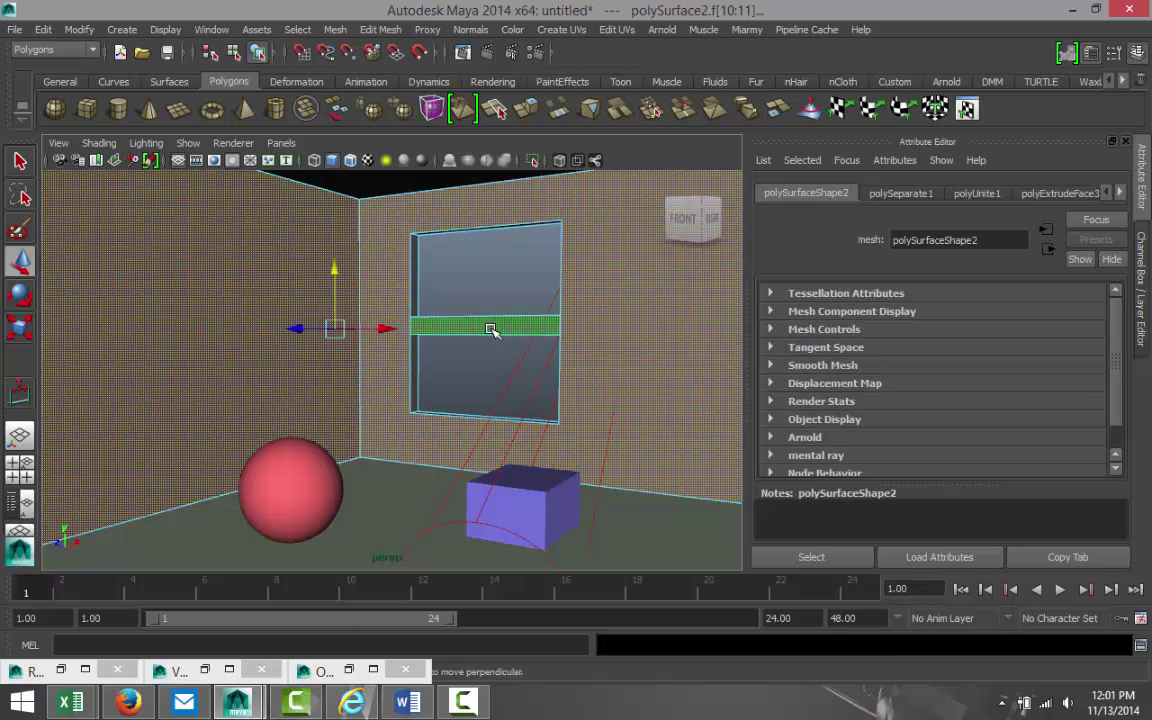
{"action": "right_click_drag", "start_coordinate": [491, 330], "coordinate": [520, 641]}
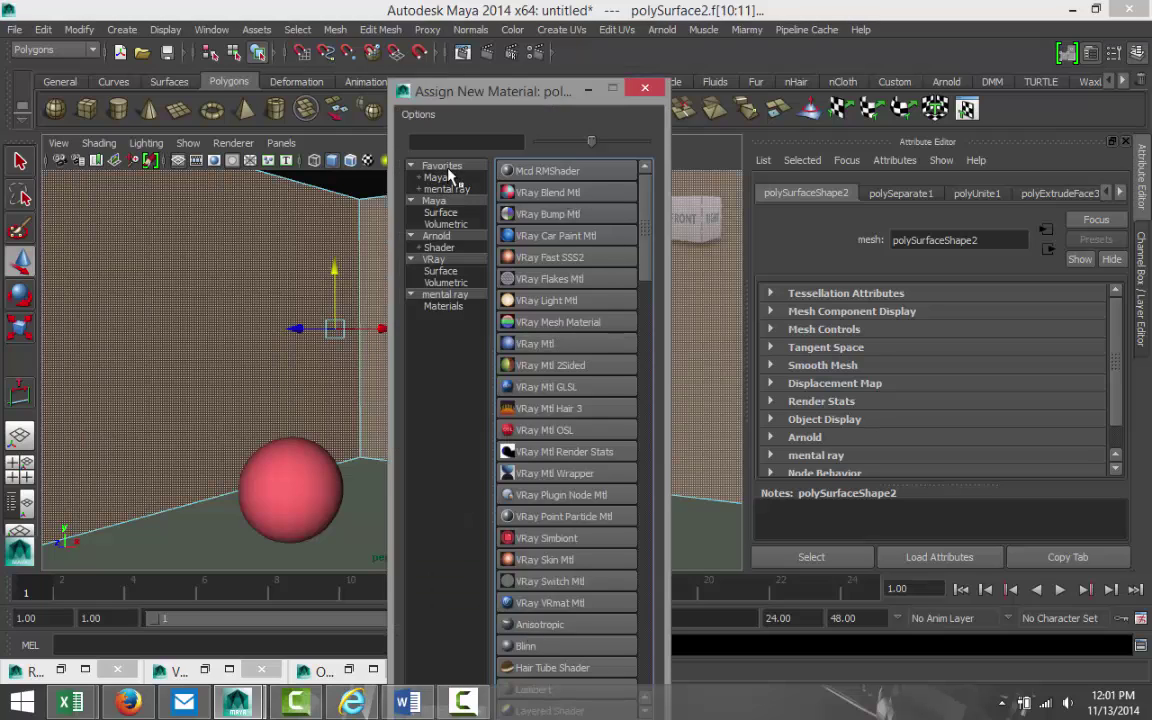
{"action": "left_click", "coordinate": [545, 344]}
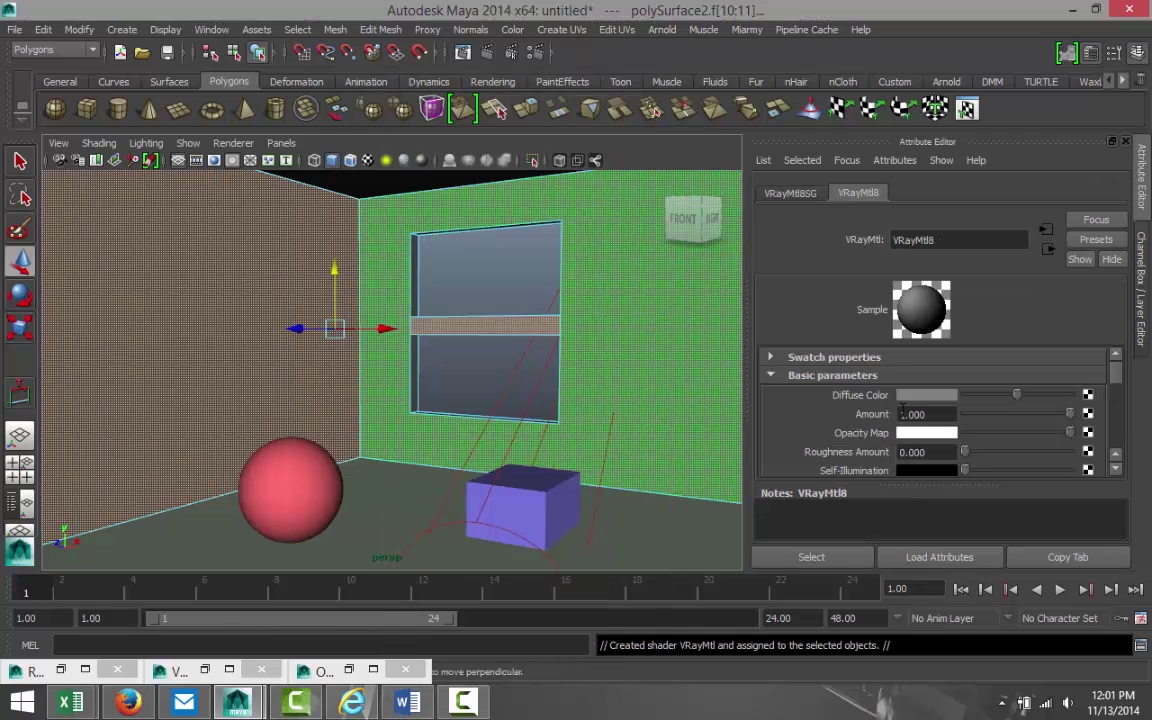
{"action": "left_click", "coordinate": [933, 396]}
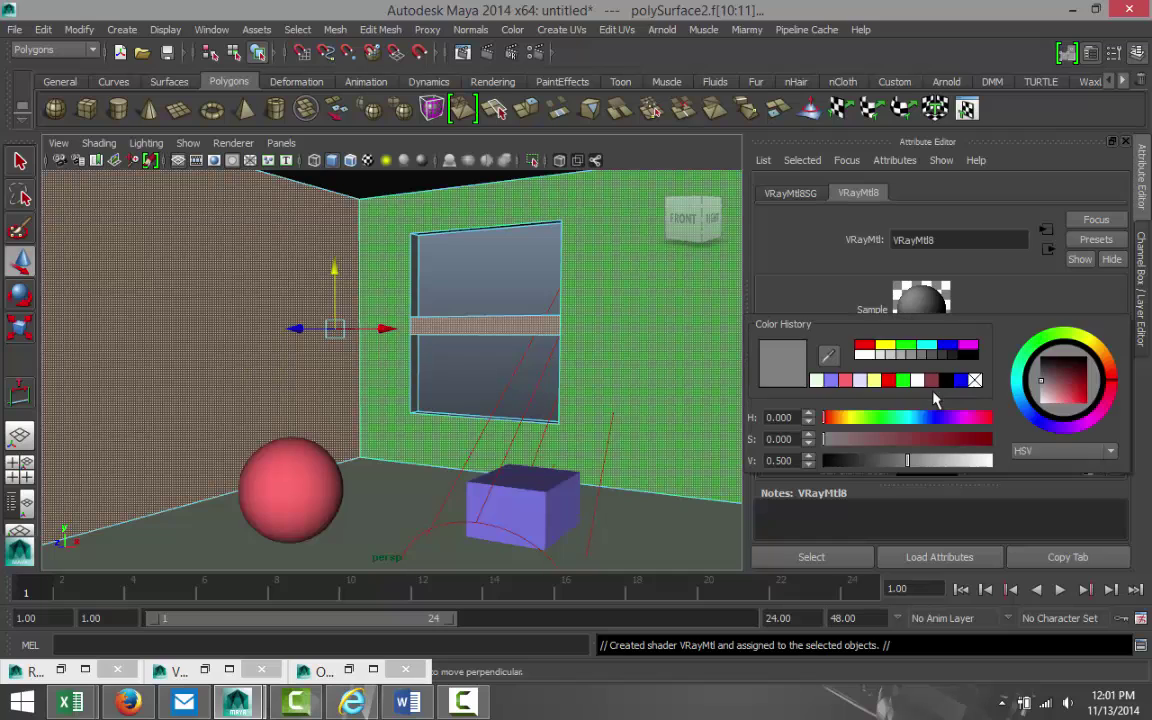
{"action": "left_click", "coordinate": [894, 357]}
{"action": "left_click", "coordinate": [670, 542]}
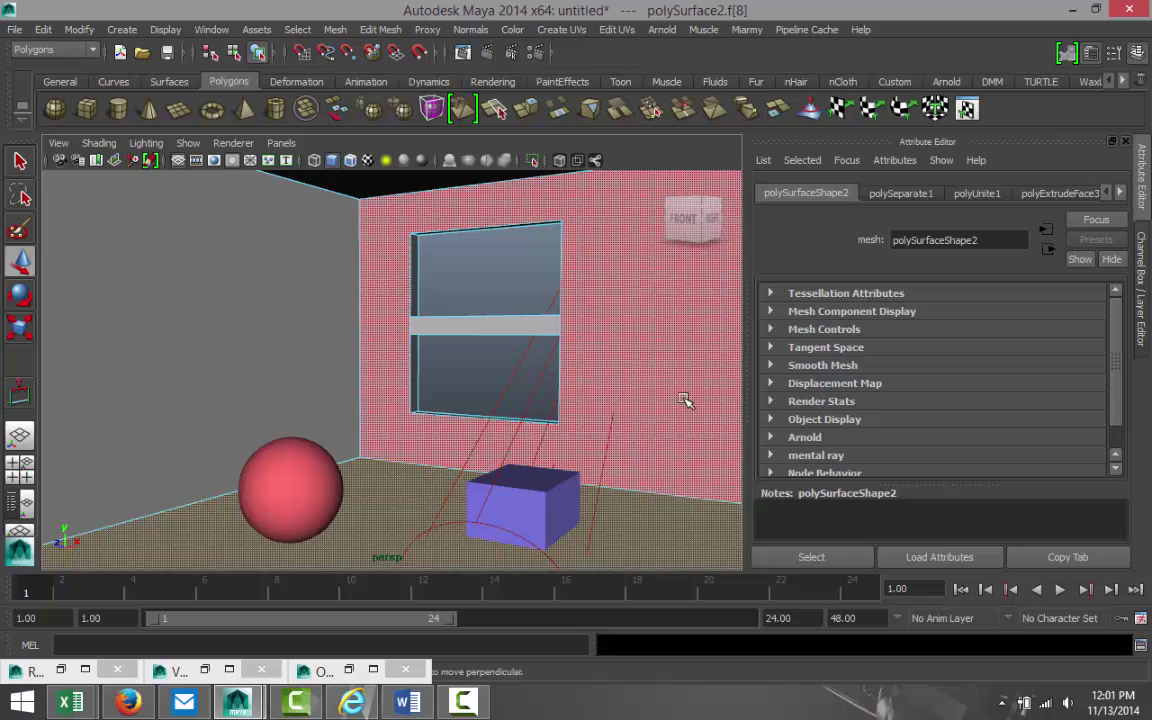
Render the current frame with V-Ray to check the sunlit room's lighting and colour bleeding
{"action": "left_click", "coordinate": [487, 52]}
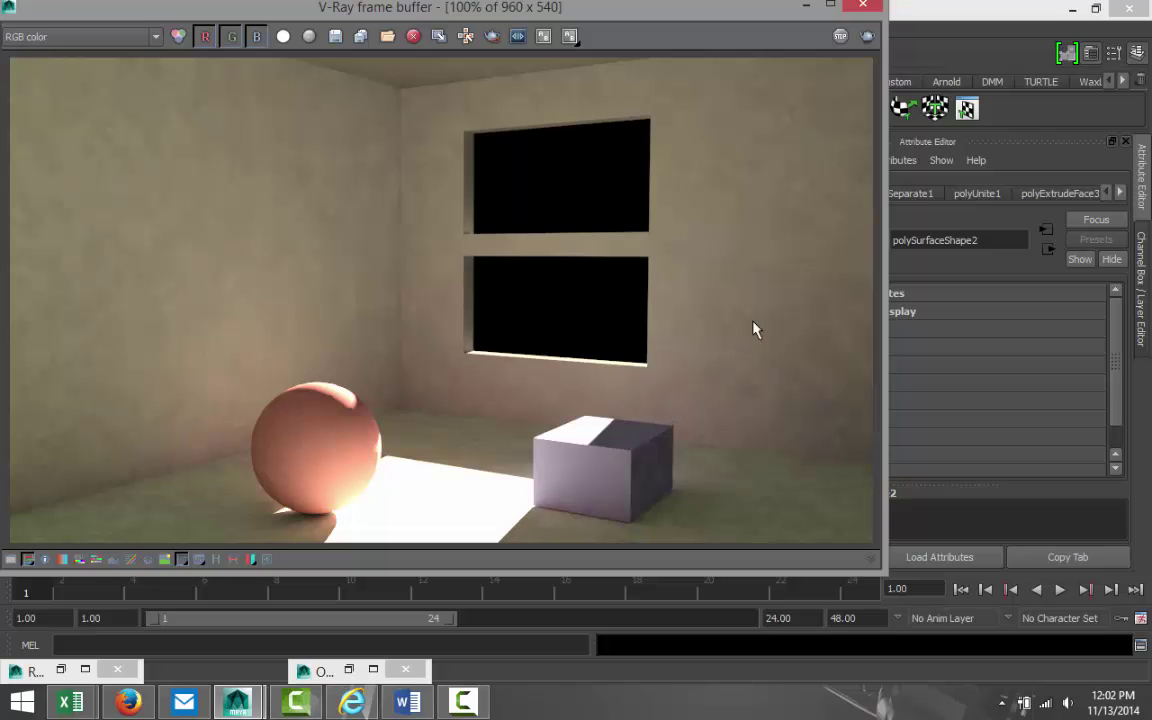
Return to the scene, select the sphere as an object and find its VRayMtl5 material
{"action": "left_click", "coordinate": [806, 6]}
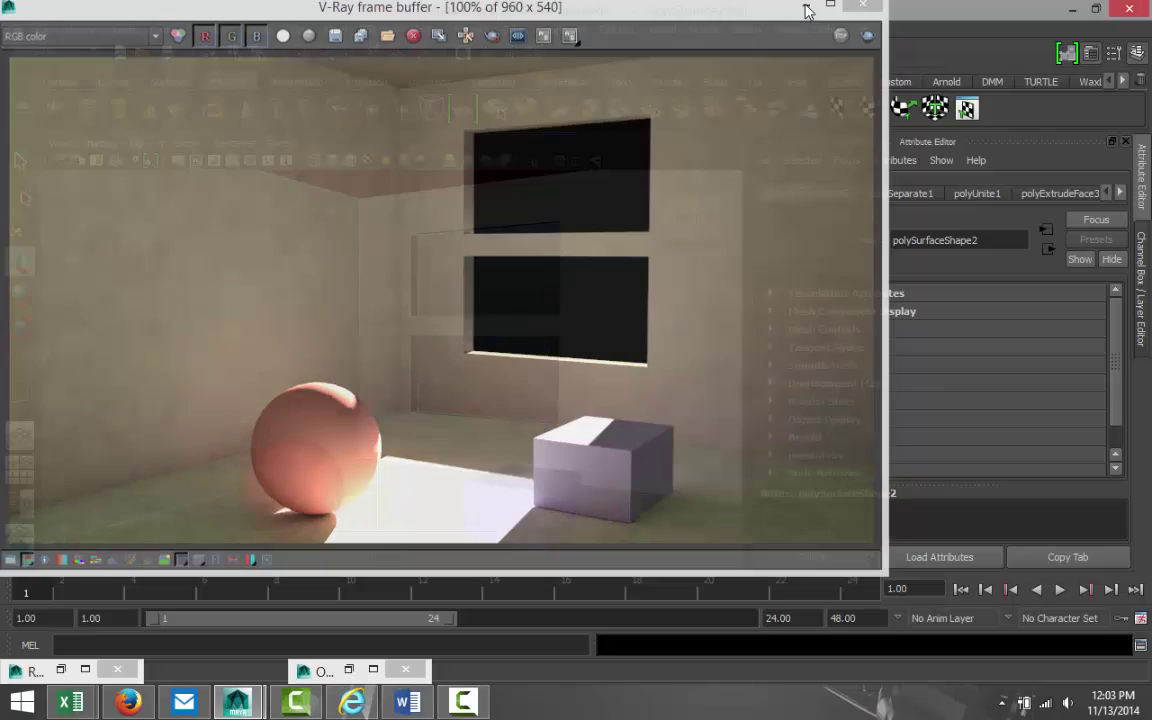
{"action": "left_click", "coordinate": [274, 428]}
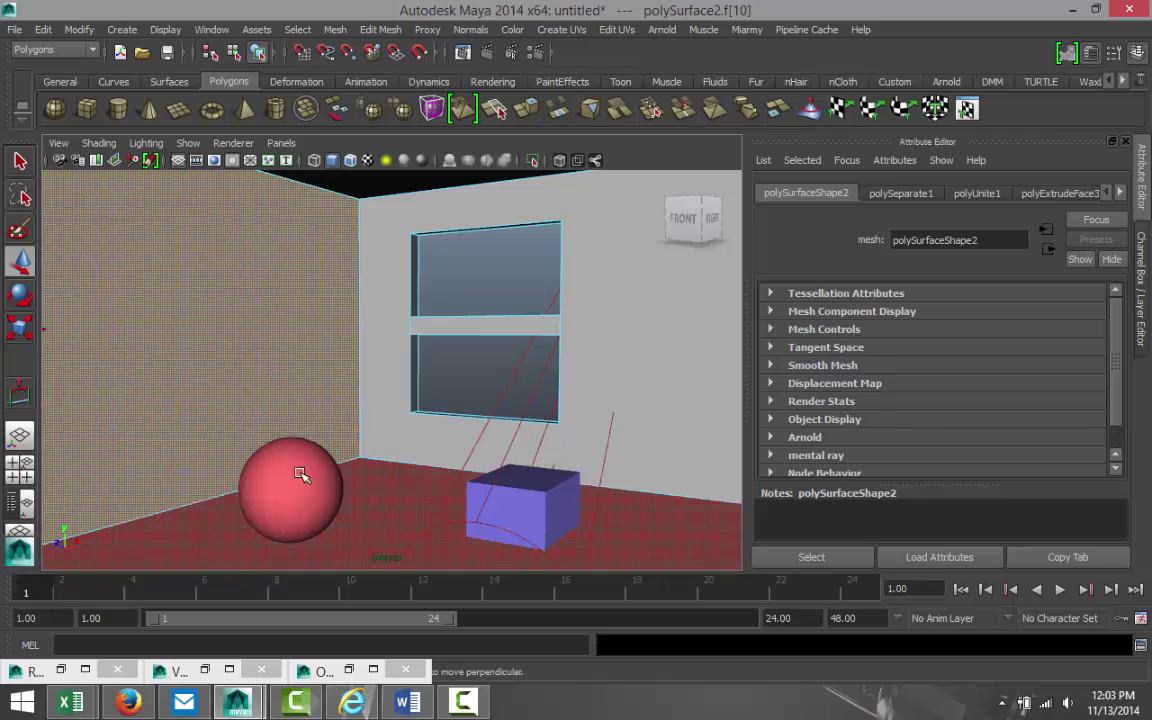
{"action": "right_click_drag", "start_coordinate": [292, 328], "coordinate": [355, 315]}
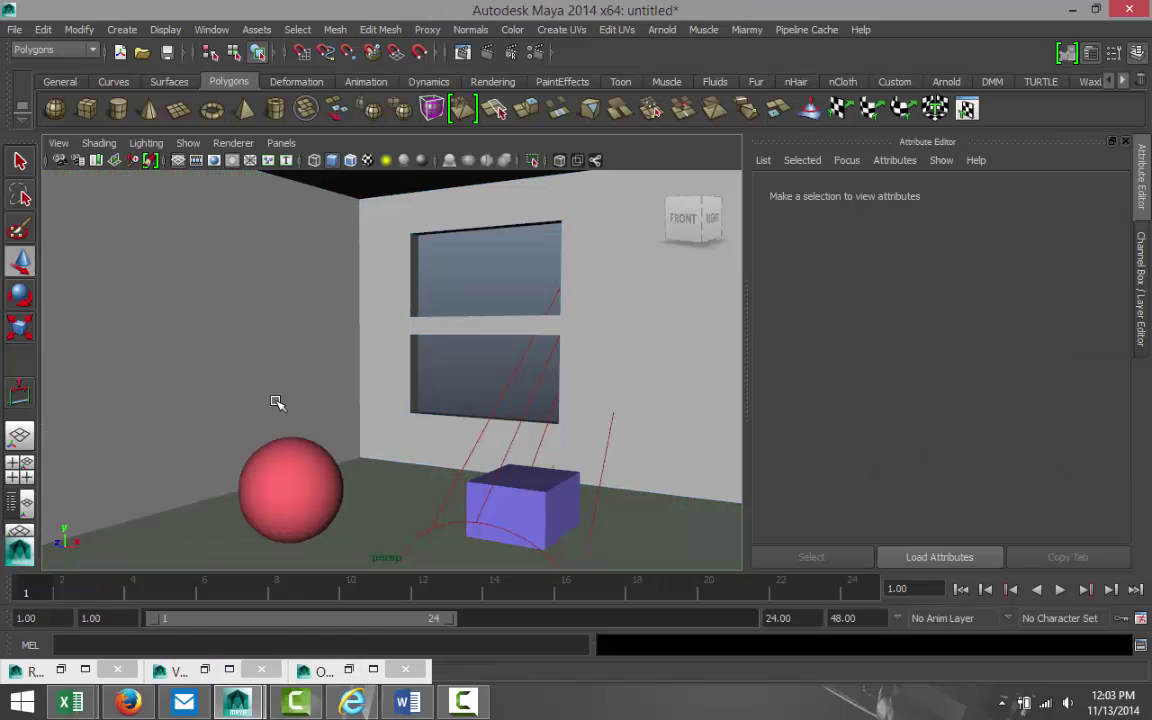
{"action": "left_click", "coordinate": [302, 483]}
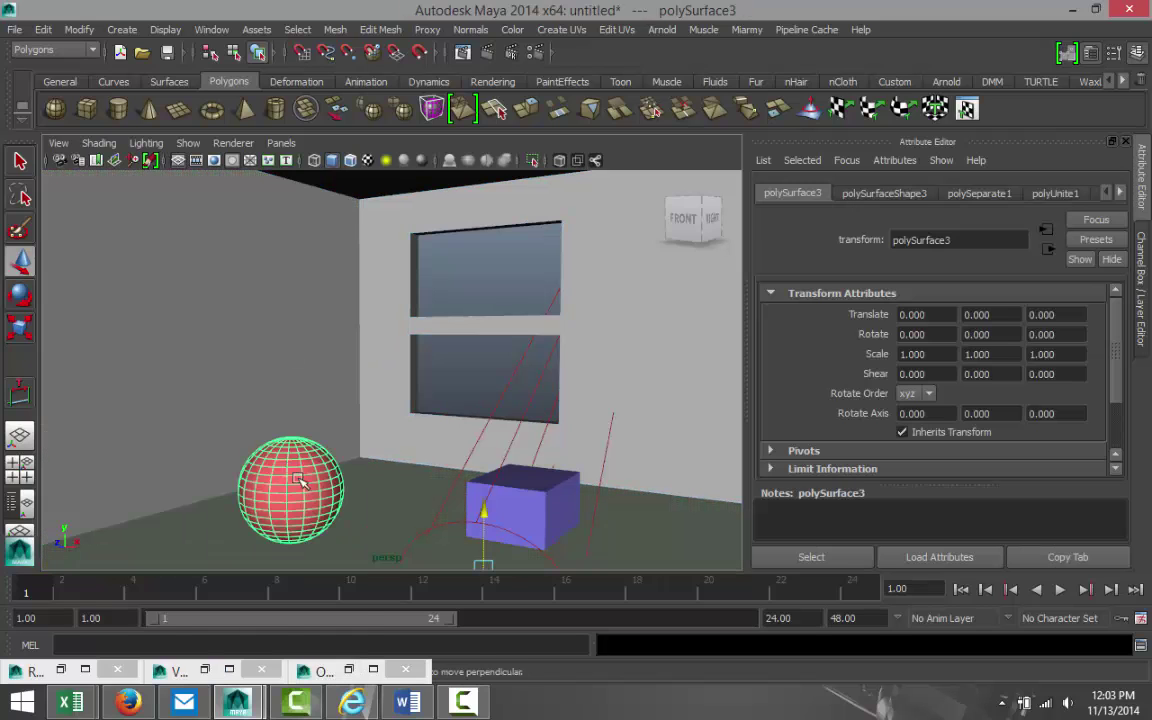
{"action": "left_click", "coordinate": [1121, 193]}
{"action": "left_click", "coordinate": [1121, 193]}
{"action": "left_click", "coordinate": [1121, 193]}
{"action": "left_click", "coordinate": [1121, 193]}
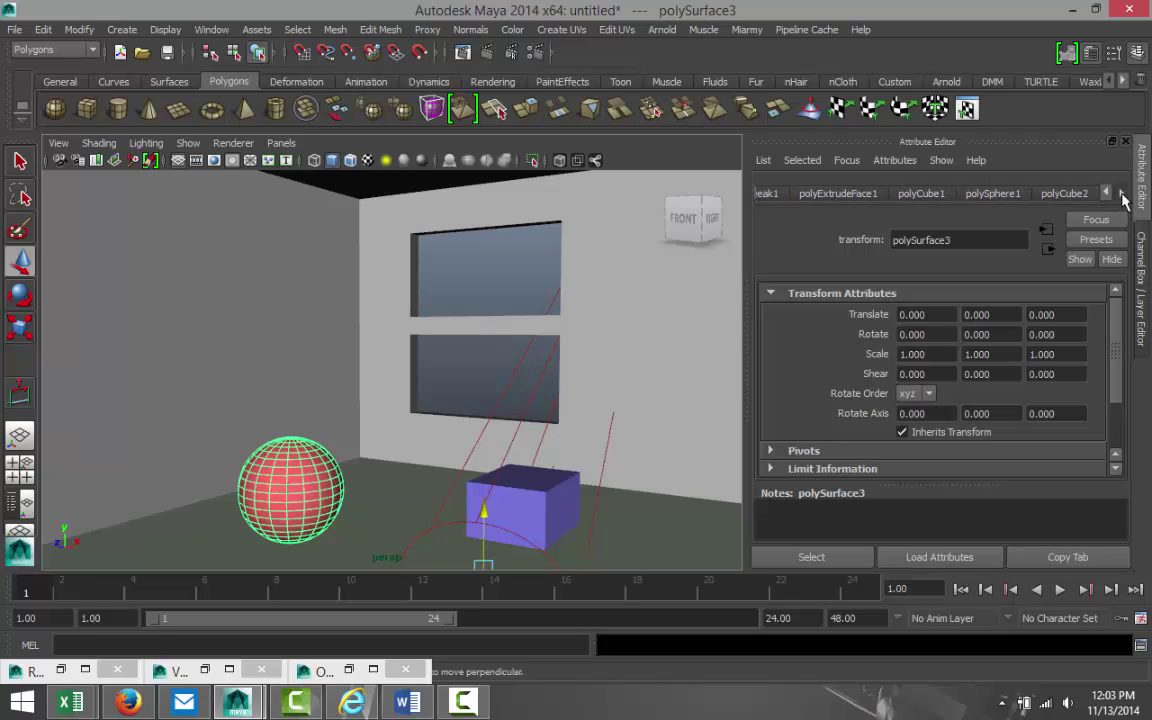
{"action": "left_click", "coordinate": [1121, 193]}
Set VRayMtl5's Diffuse Color to pure red, then delete the box
{"action": "left_click", "coordinate": [1064, 191]}
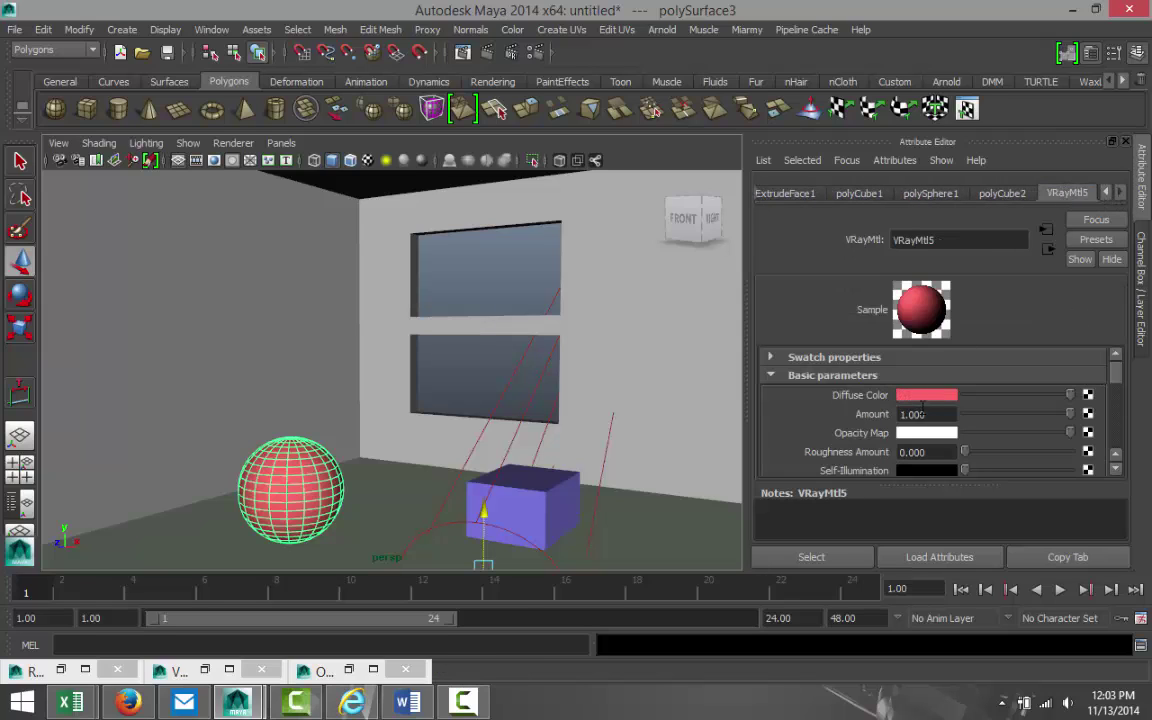
{"action": "left_click", "coordinate": [926, 396]}
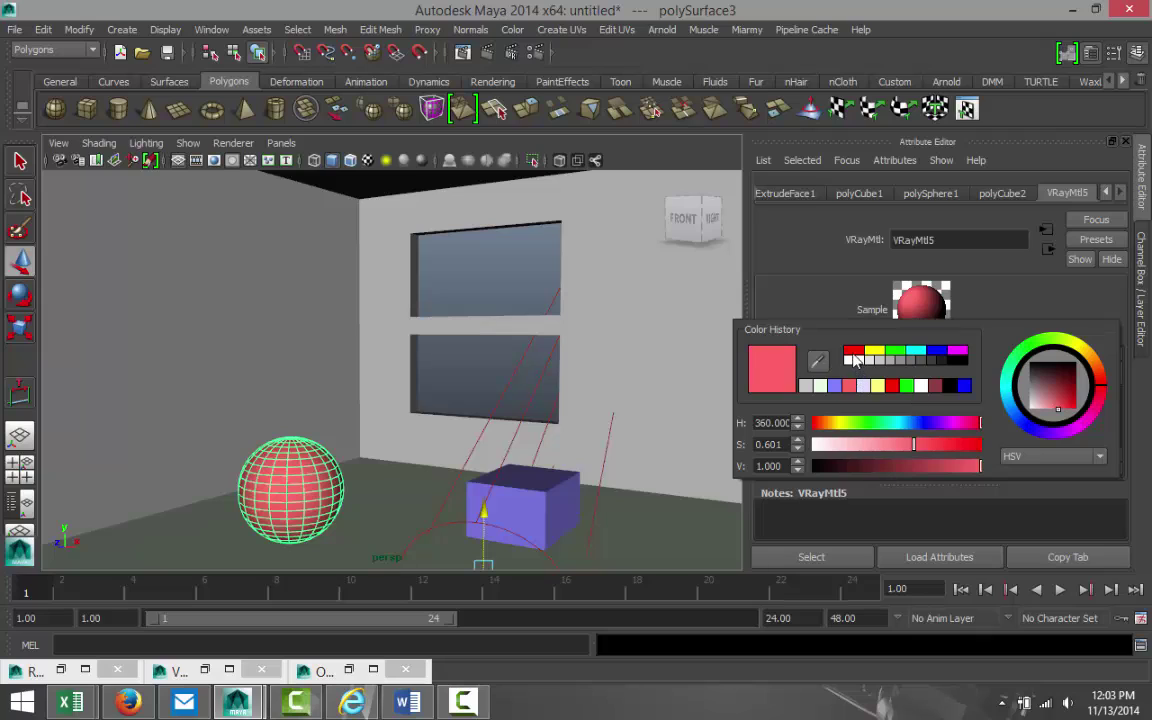
{"action": "left_click", "coordinate": [855, 354]}
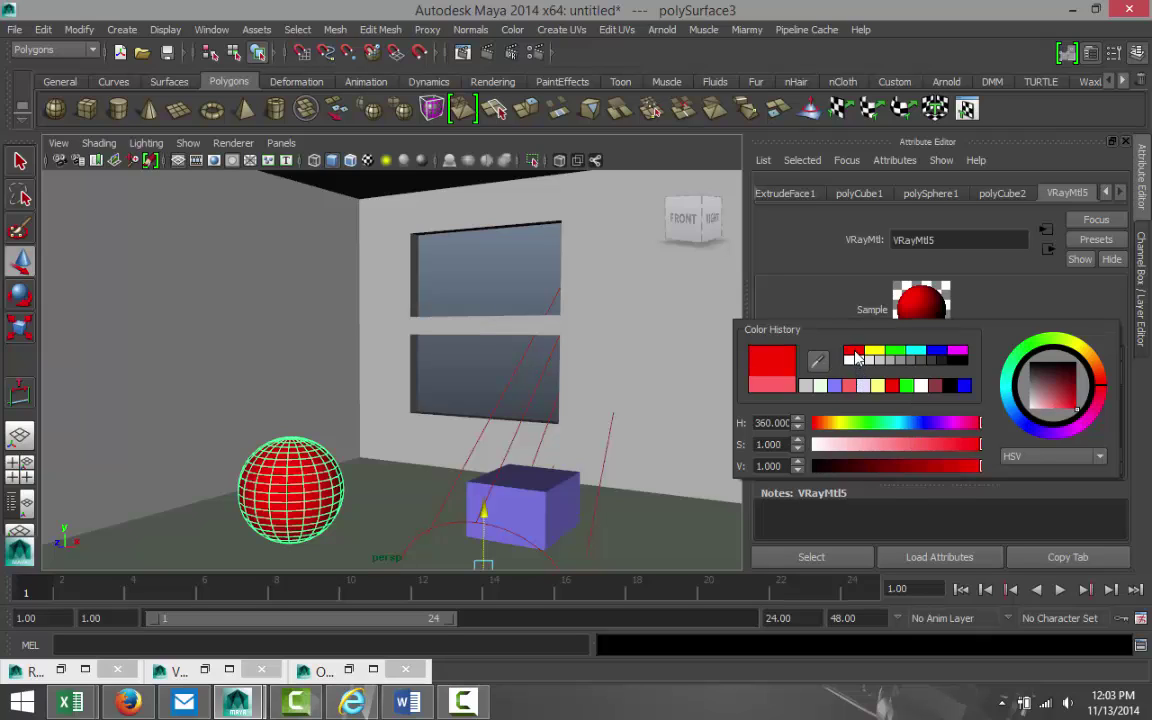
{"action": "left_click", "coordinate": [545, 507]}
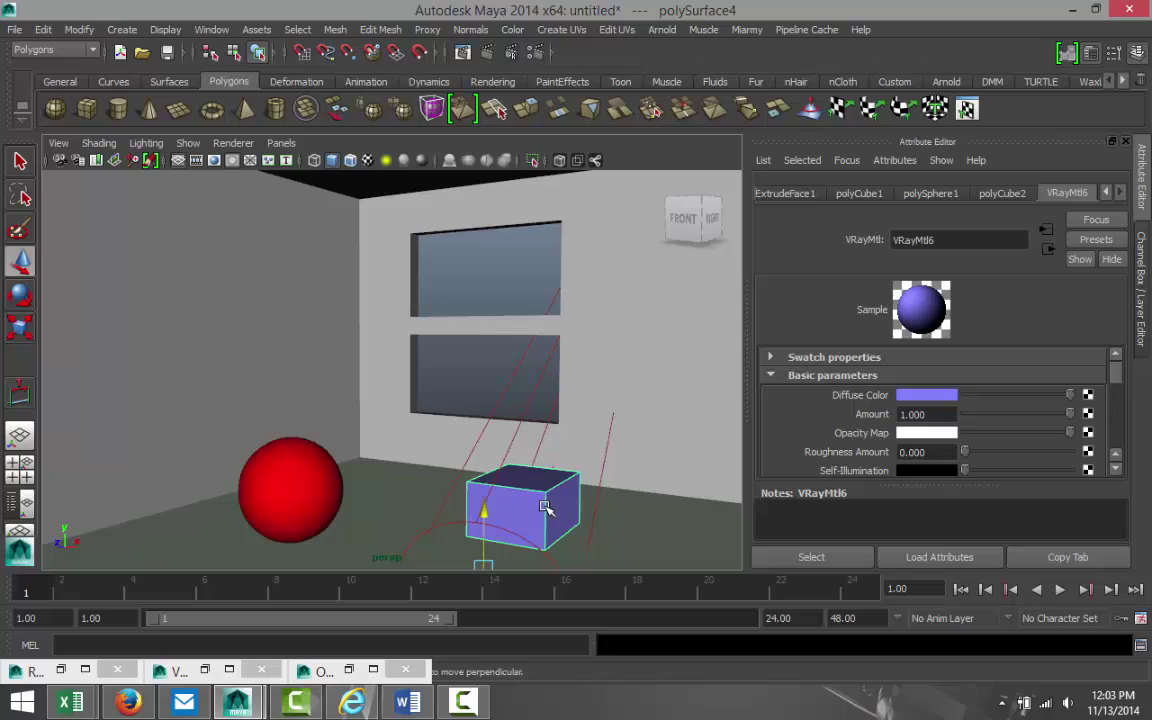
{"action": "key", "text": "Delete"}
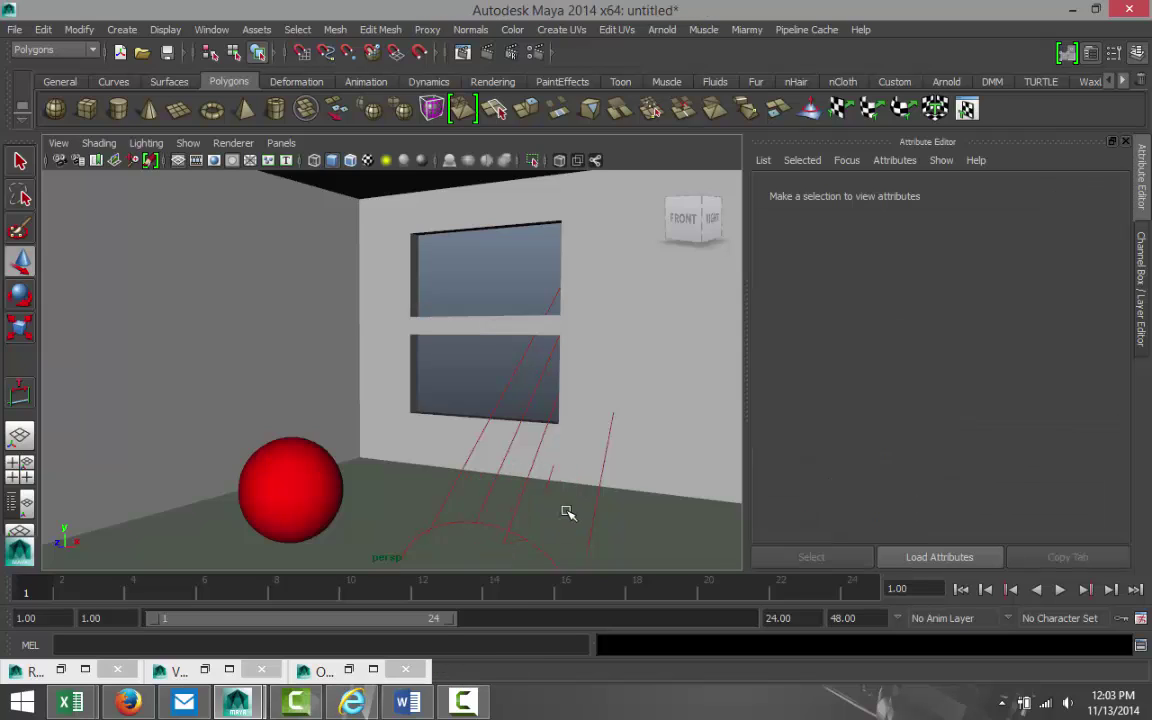
Re-render the current frame with V-Ray to see the red sphere alone on the floor
{"action": "left_click", "coordinate": [487, 54]}
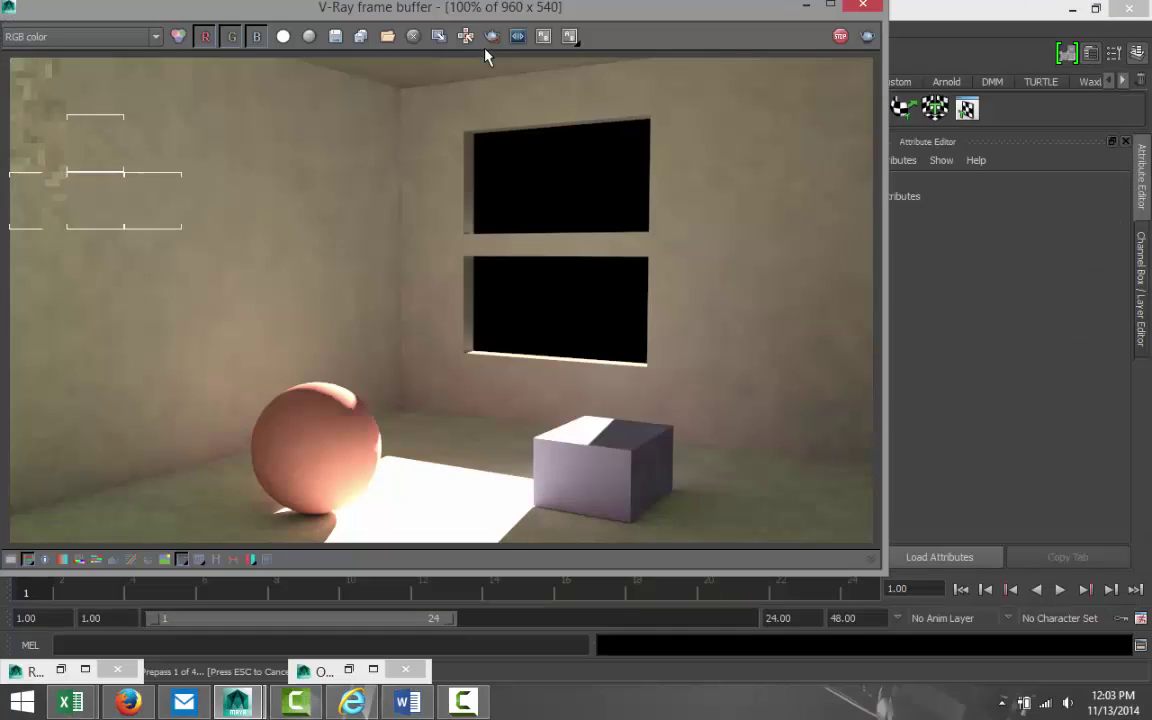